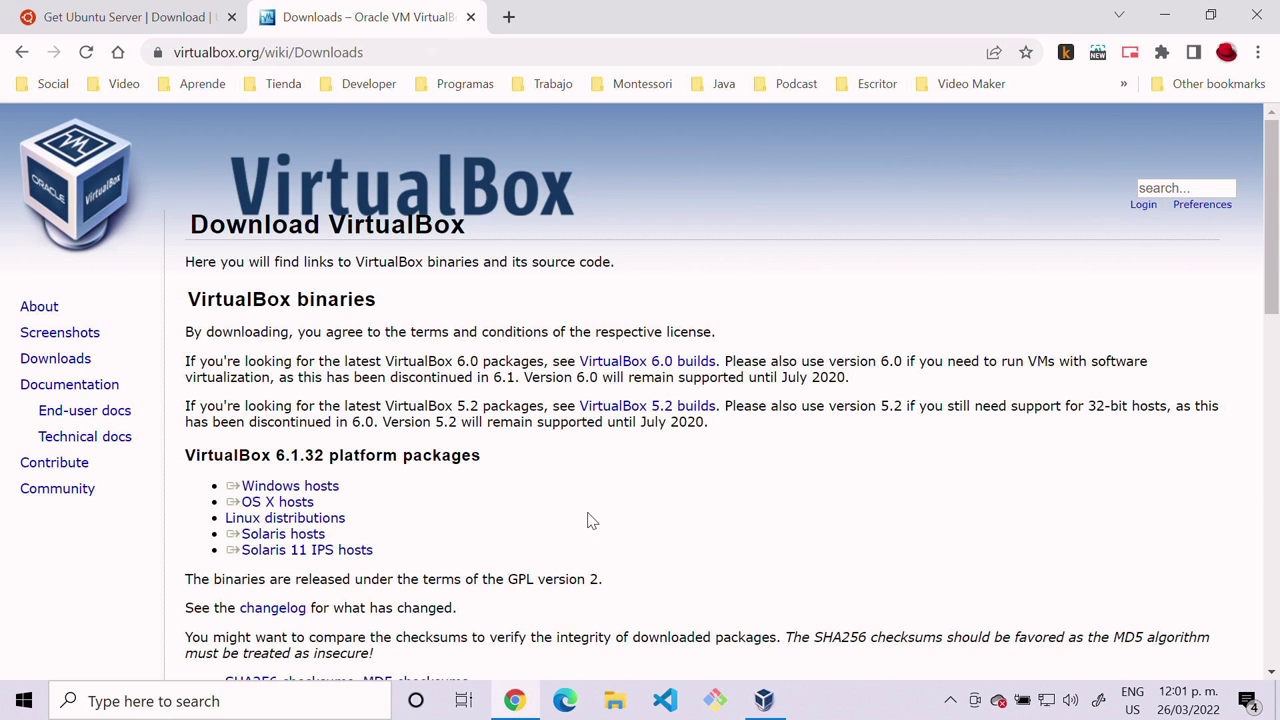
Request the VirtualBox 6.1.32 installer for Windows hosts and cancel saving the file
click(330, 488)
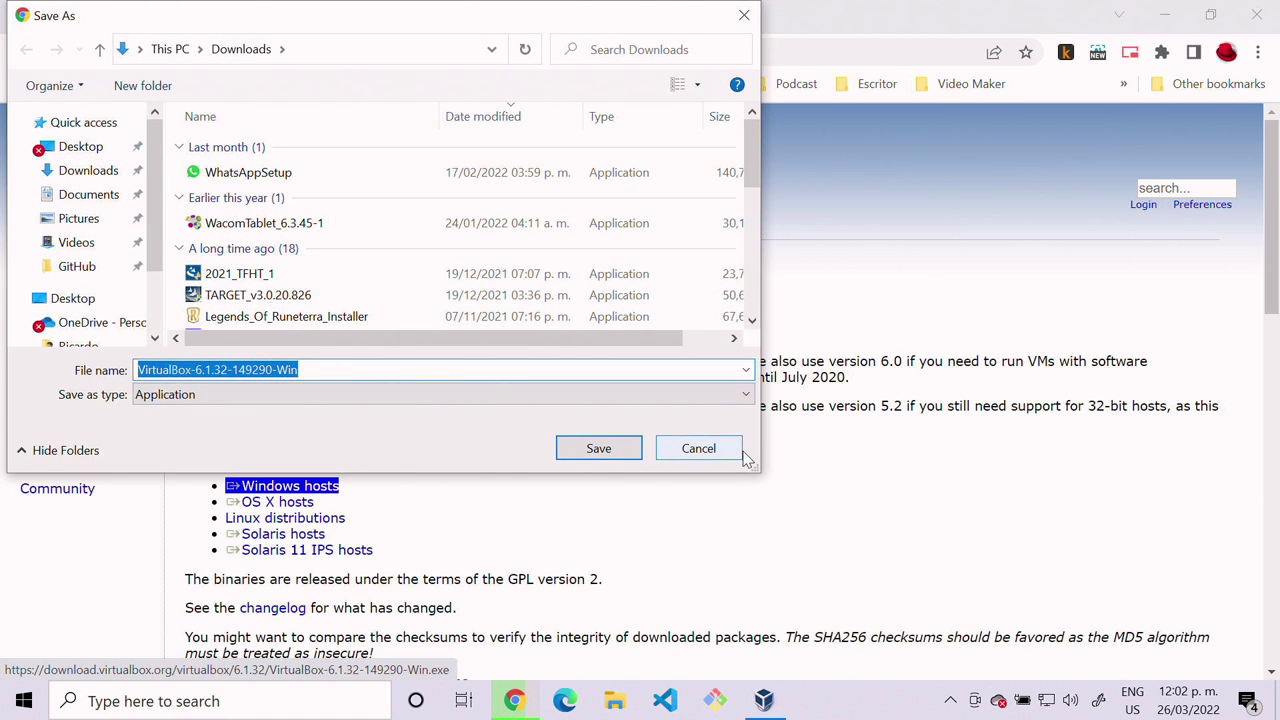
click(699, 448)
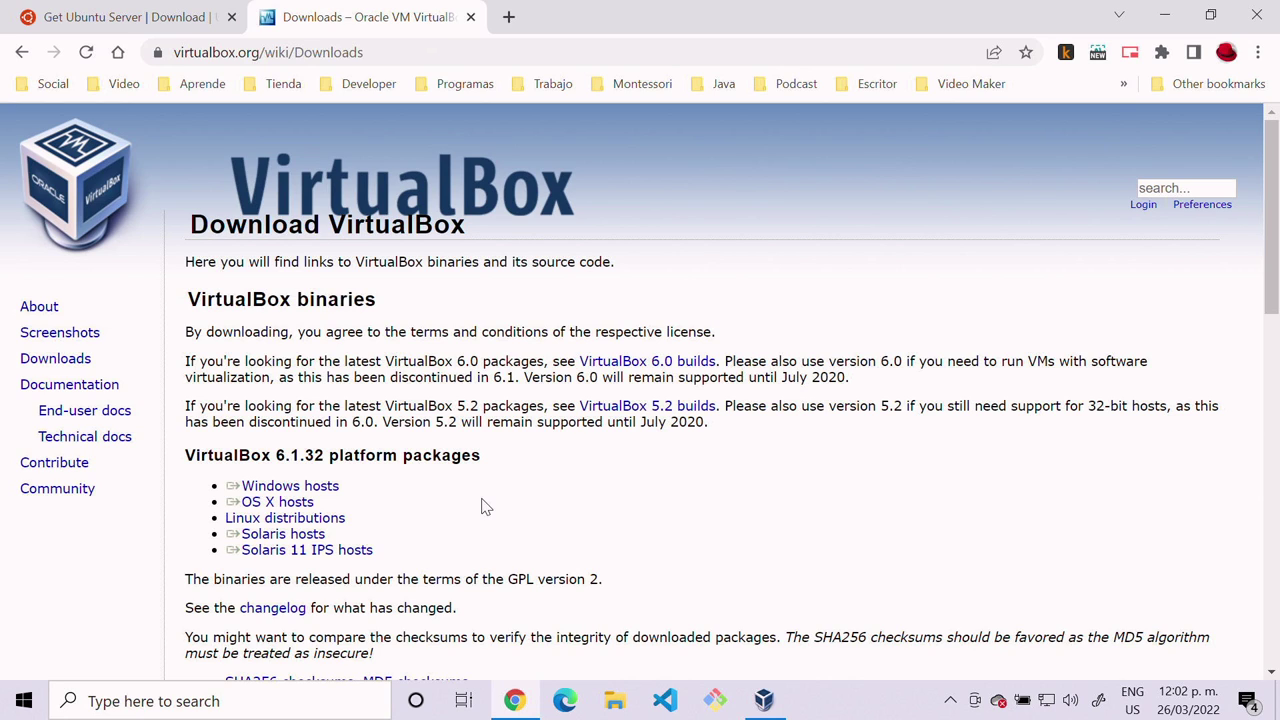
Switch to the VirtualBox manager, maximize its window and minimize it again
click(764, 700)
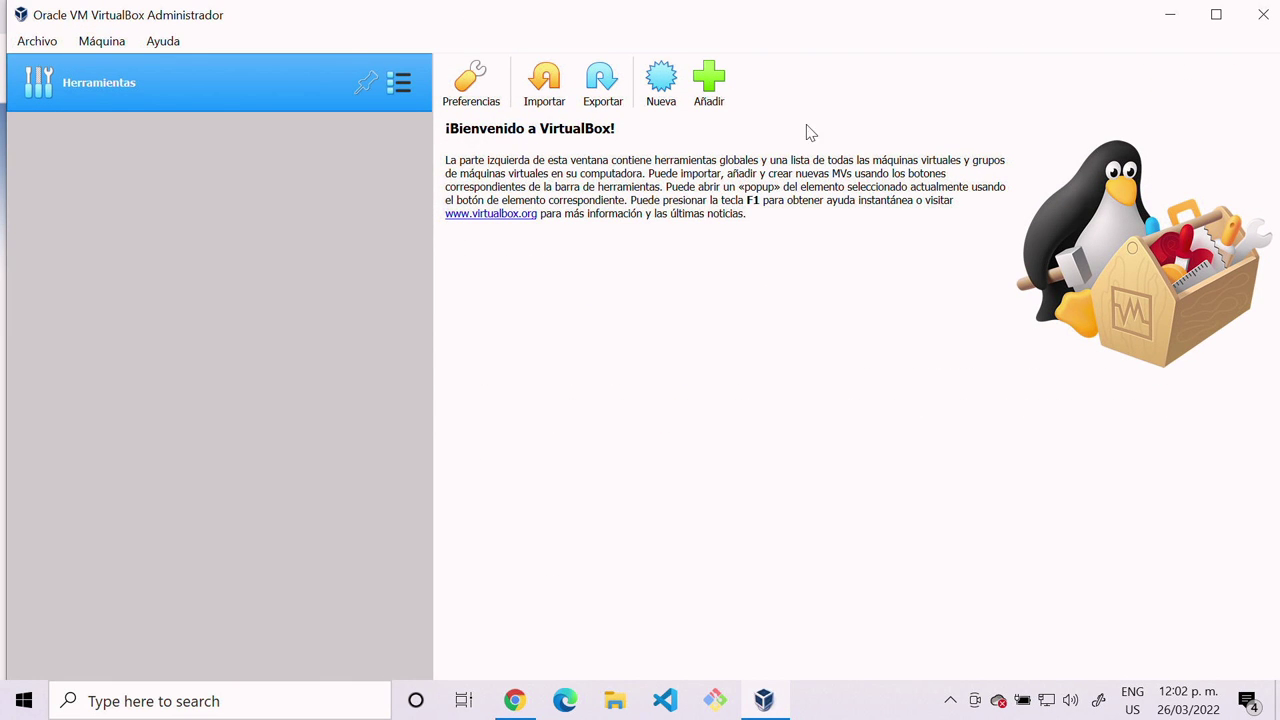
click(1218, 14)
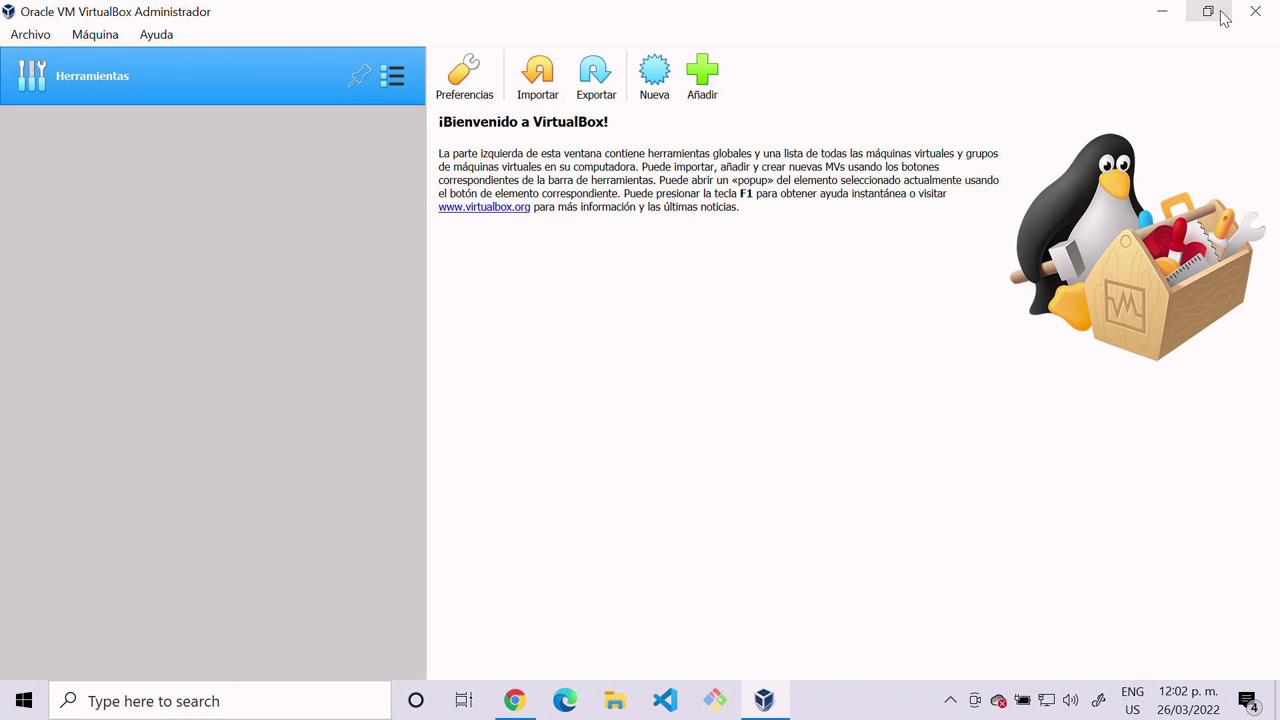
click(1170, 12)
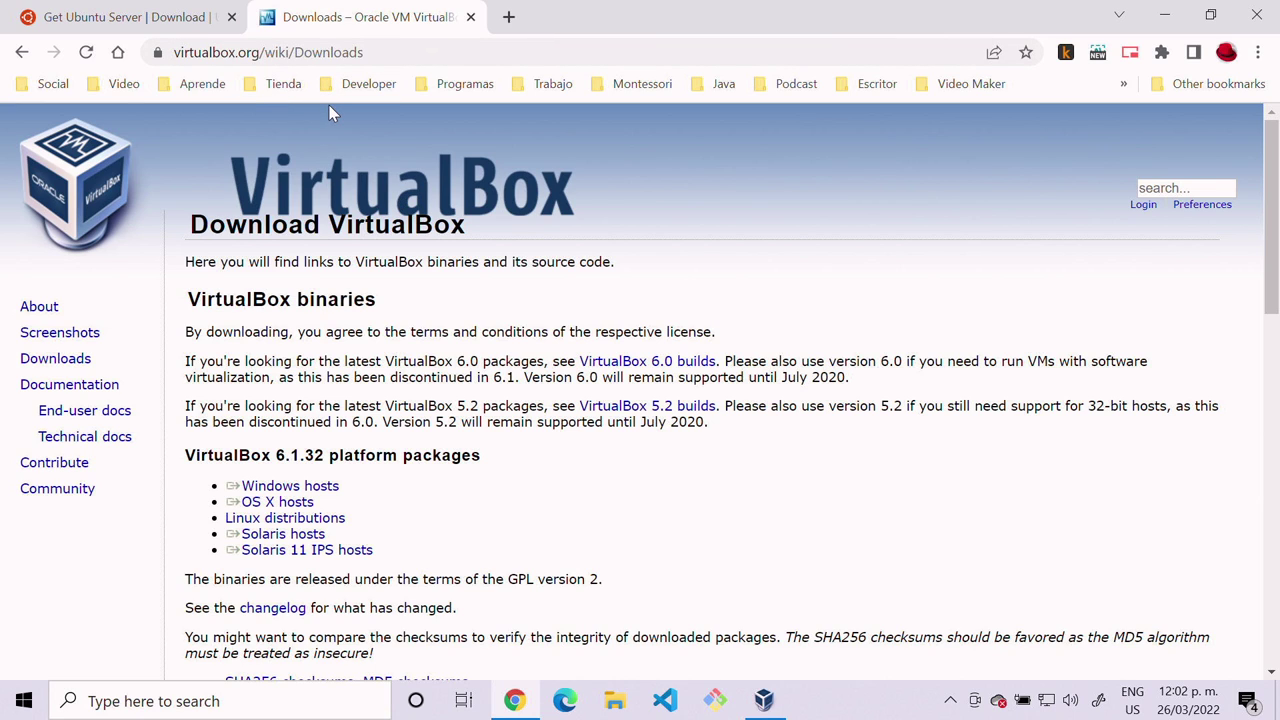
Switch to the Get Ubuntu Server page and choose Option 2 - Manual server installation
click(145, 17)
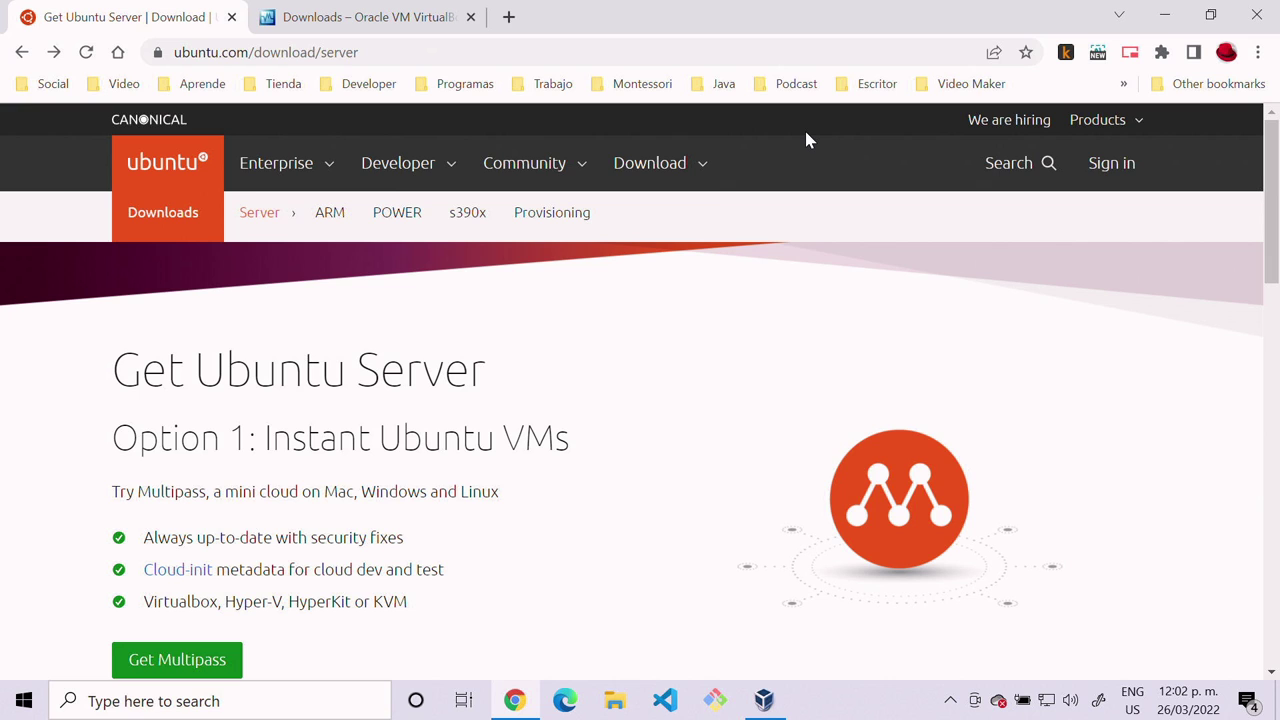
scroll(760, 324, down, 2)
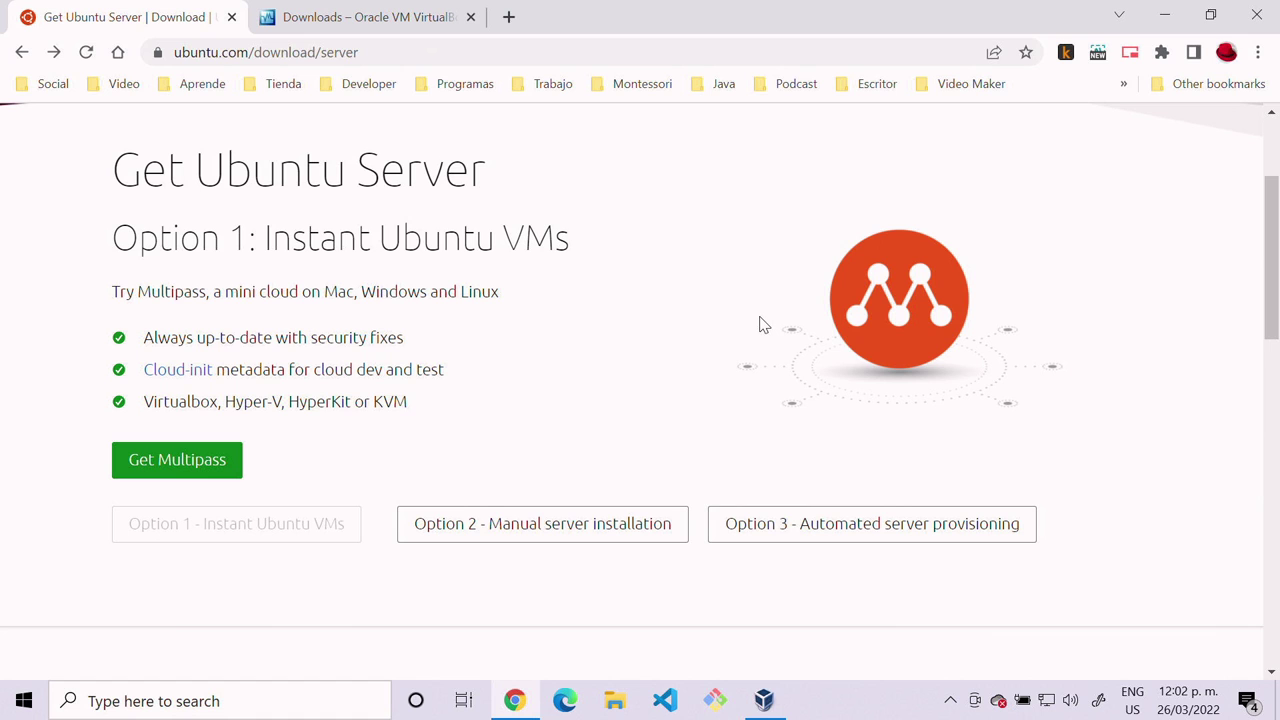
scroll(843, 350, up, 2)
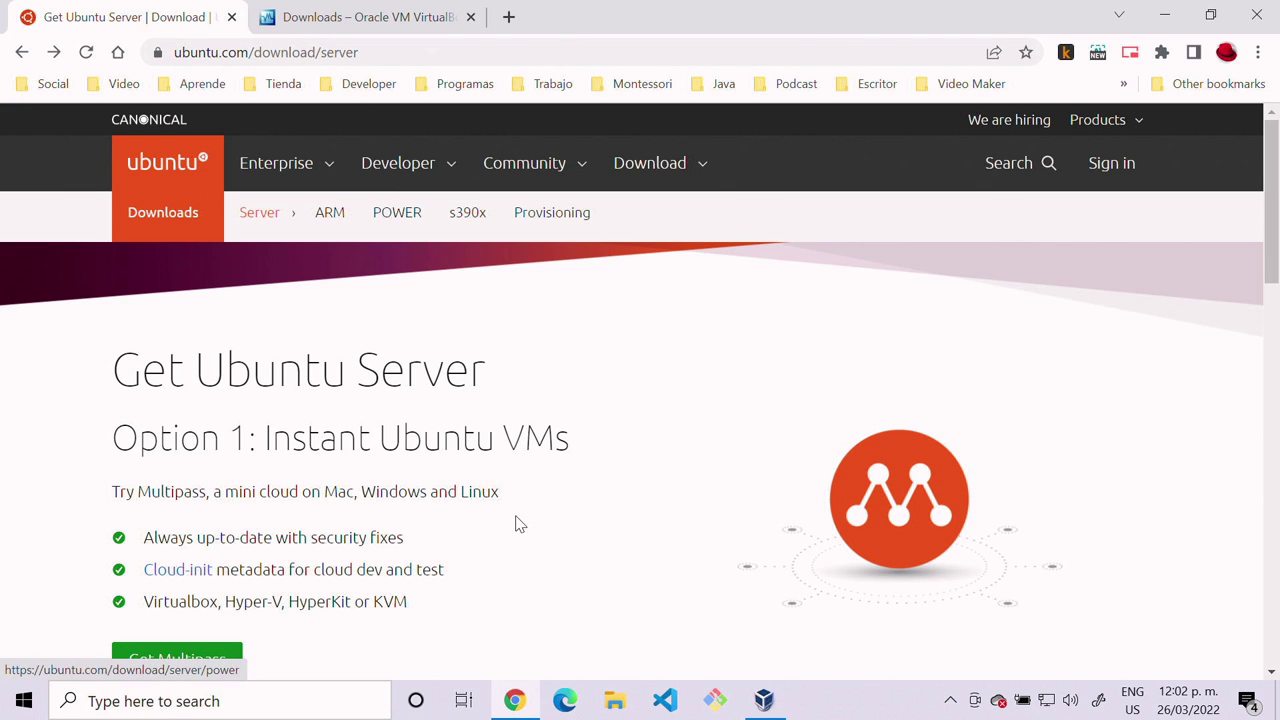
scroll(500, 490, down, 1)
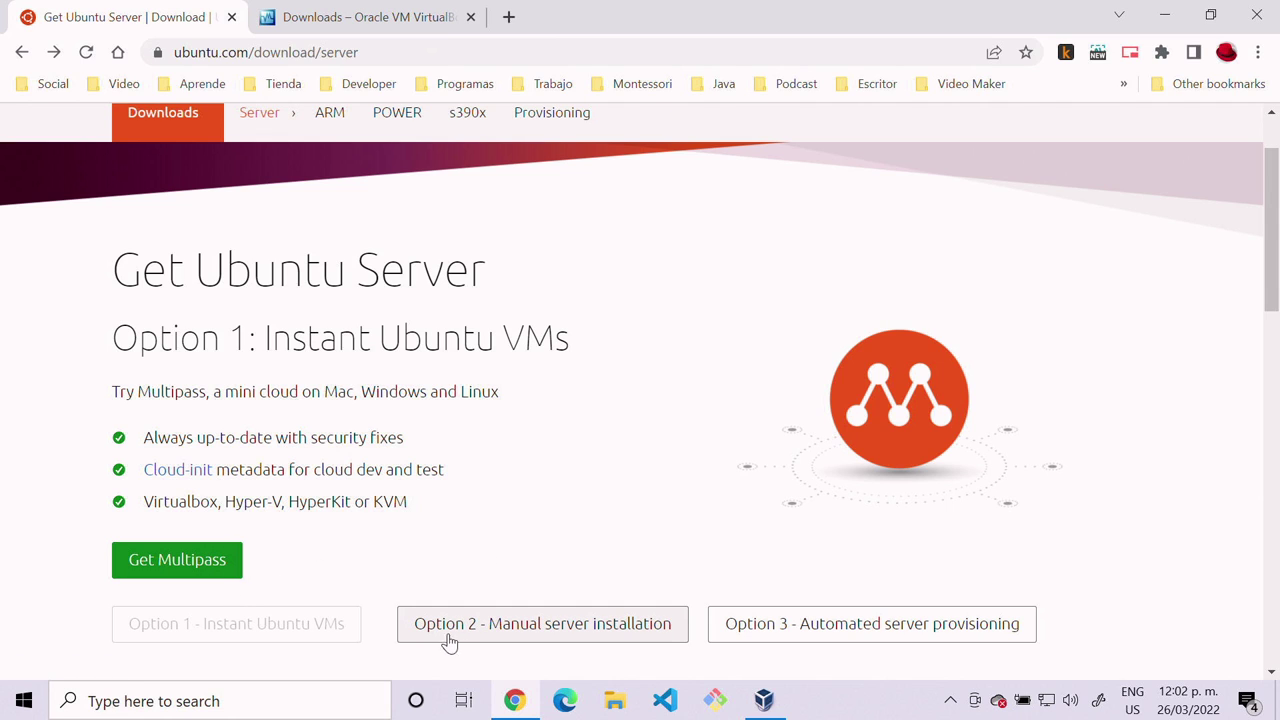
click(556, 634)
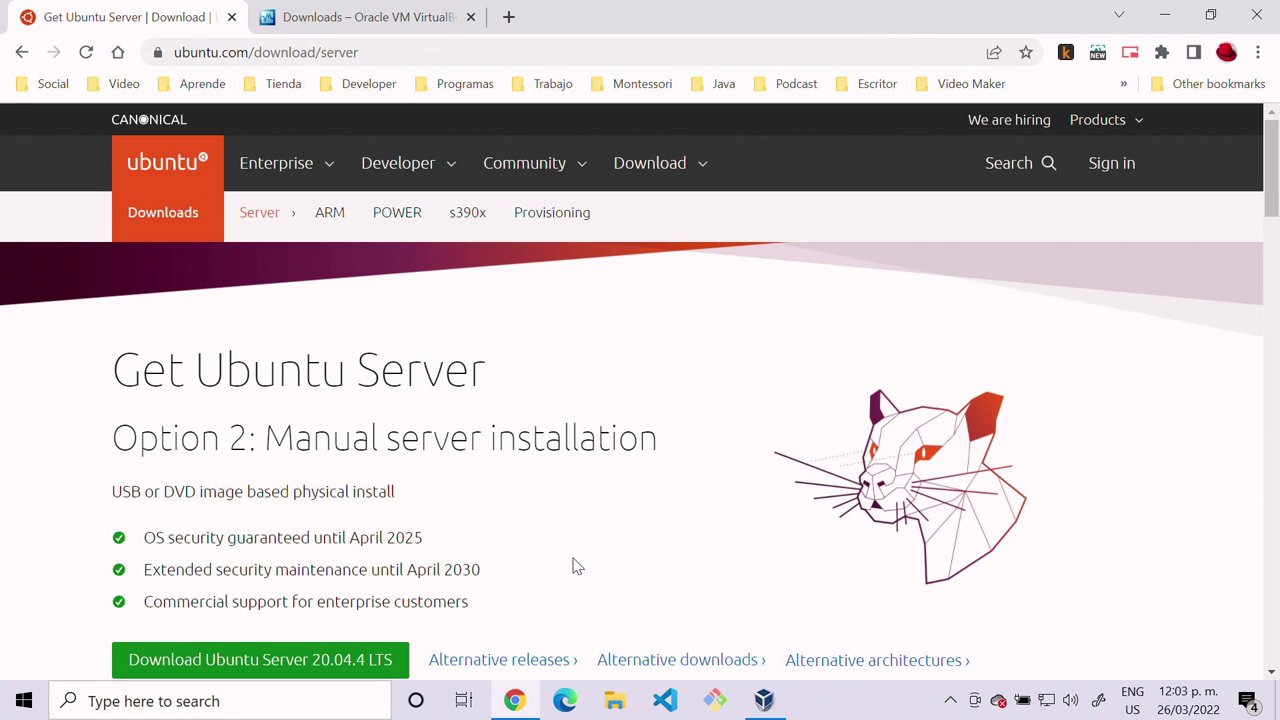
Request the Ubuntu Server 20.04.4 LTS download, look for the ISO in the Desktop folder and cancel the save
scroll(575, 566, down, 2)
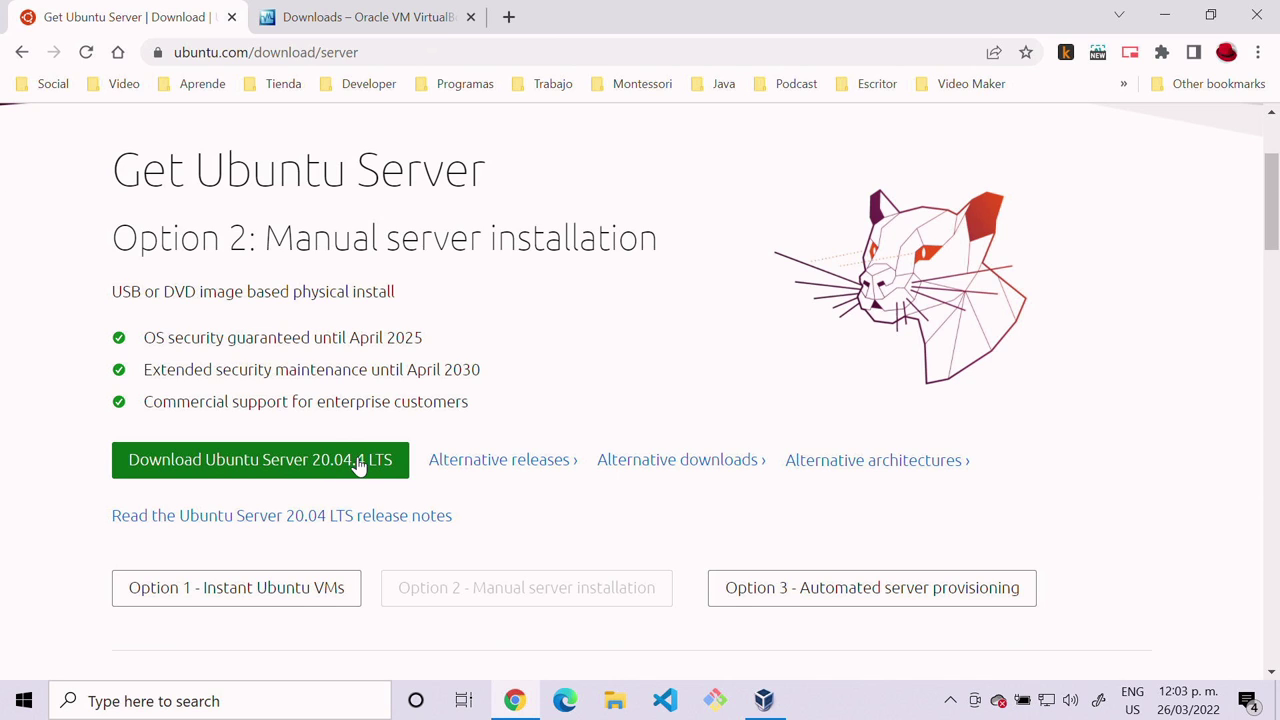
scroll(630, 540, down, 1)
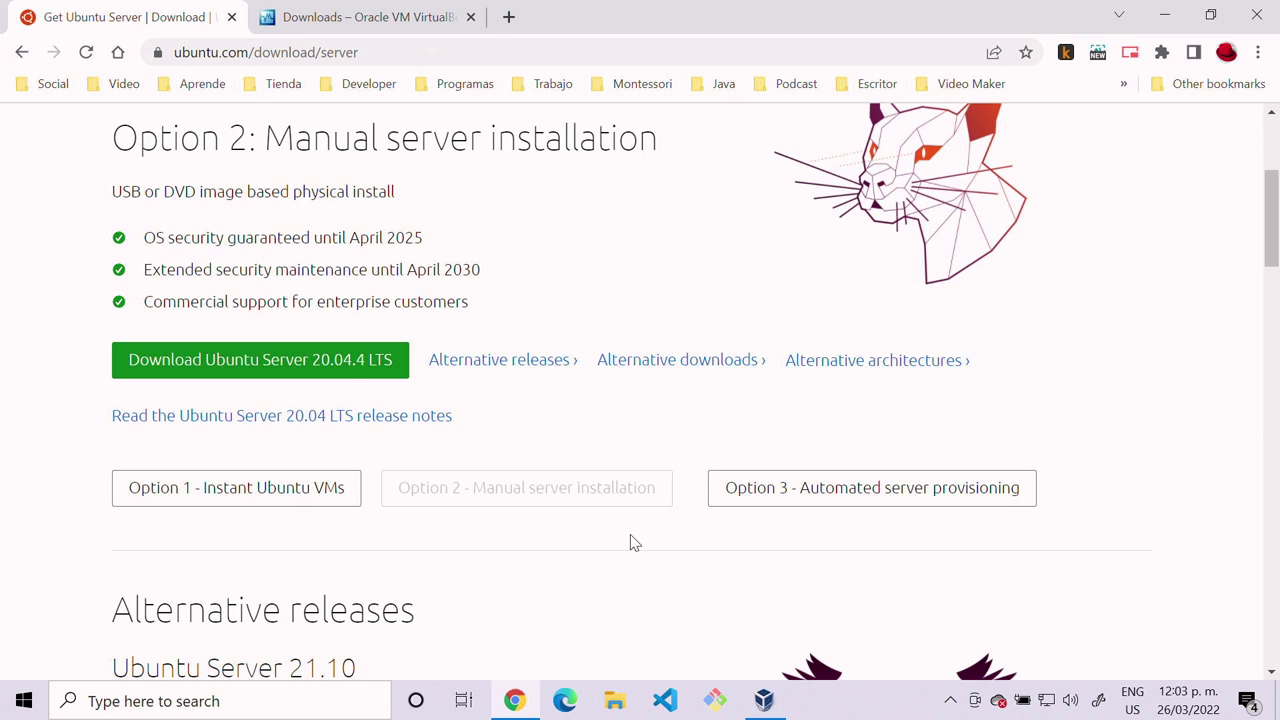
click(309, 362)
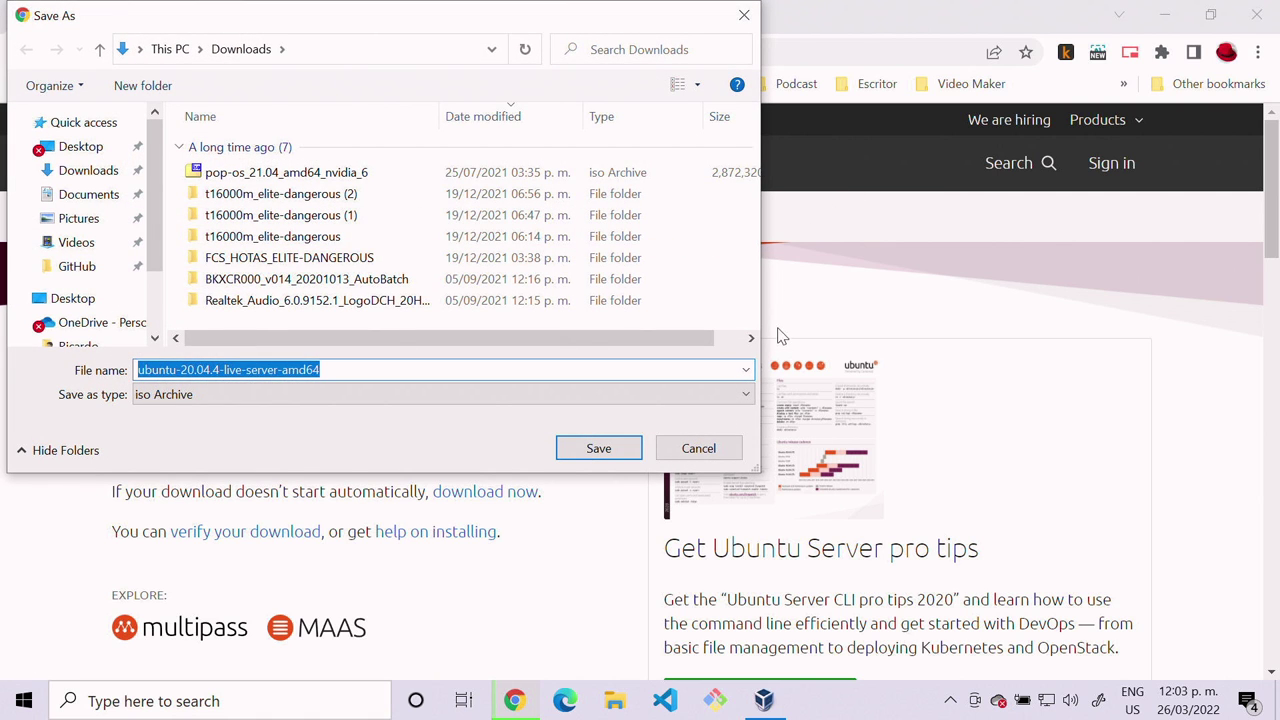
click(72, 147)
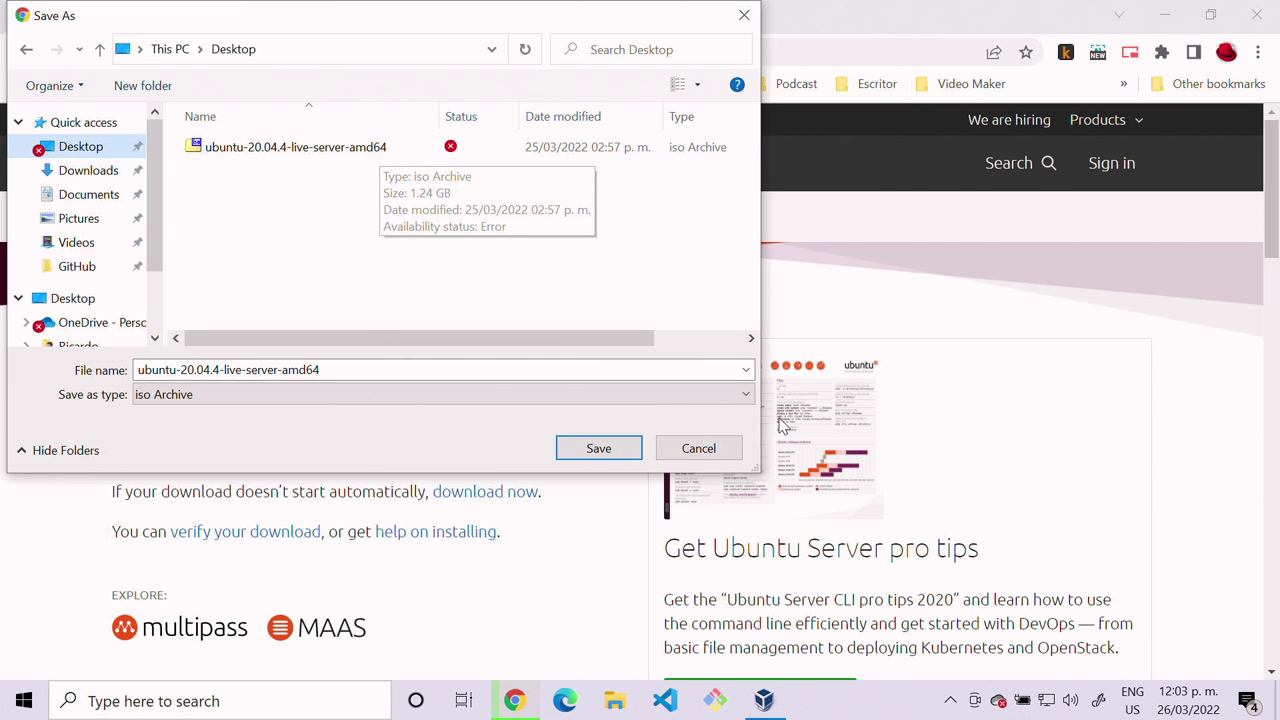
click(718, 448)
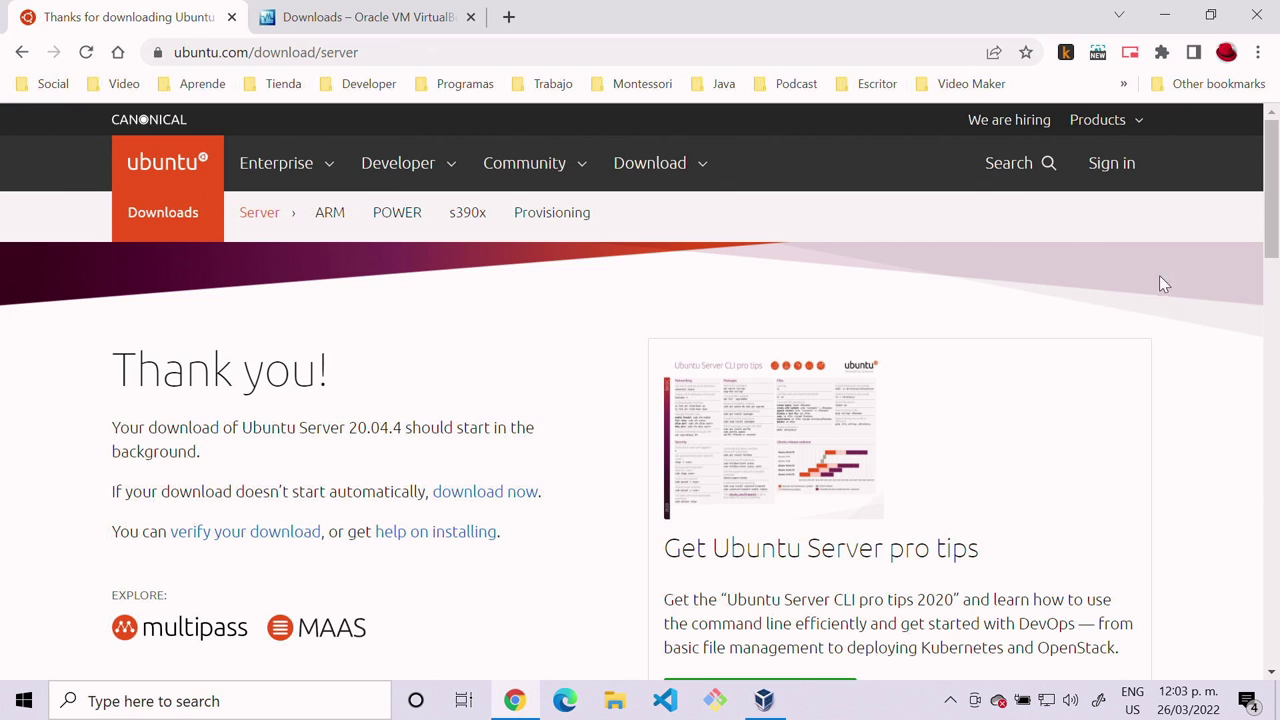
Minimize the browser and inspect the ubuntu-20.04.4-live-server-amd64 ISO file on the desktop
click(1164, 16)
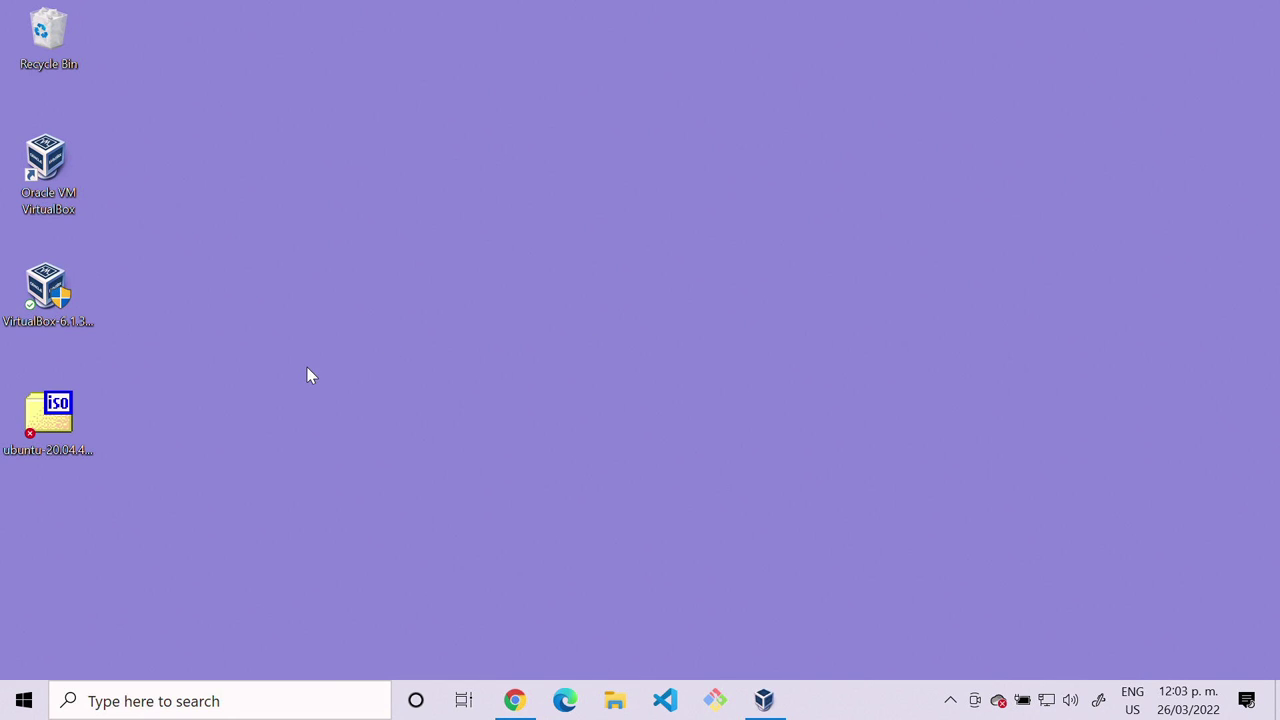
click(75, 421)
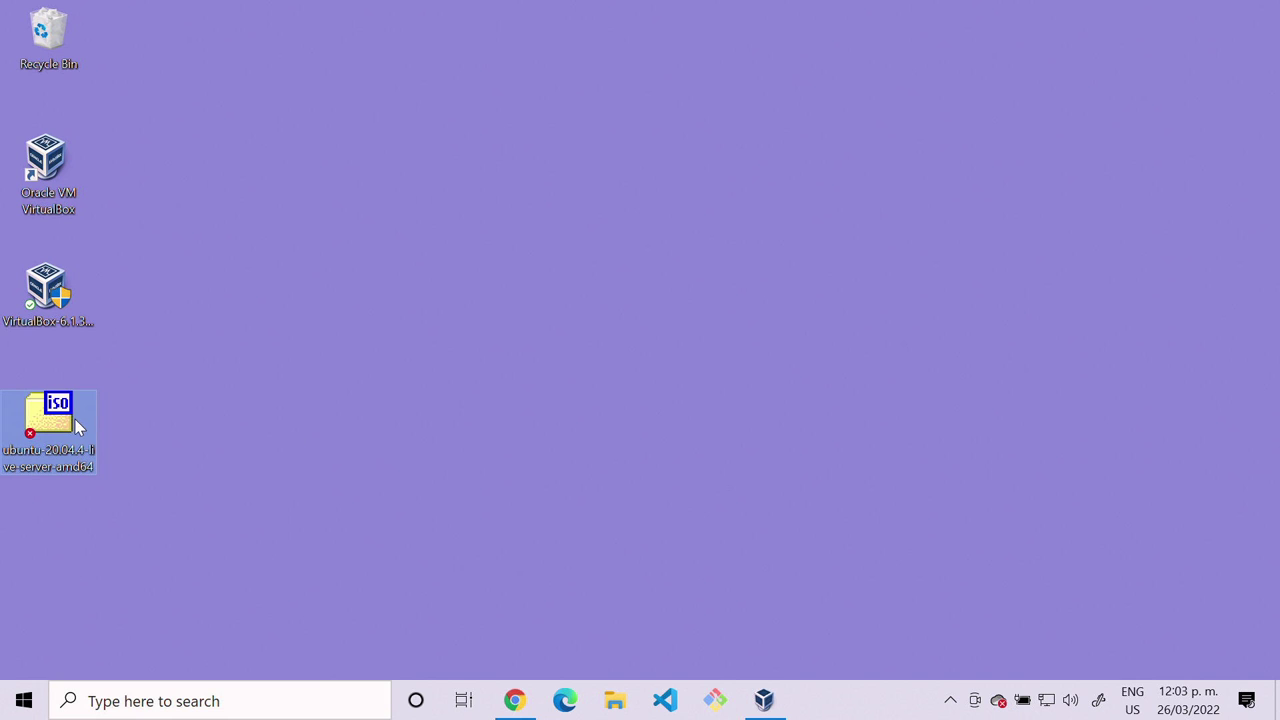
click(755, 464)
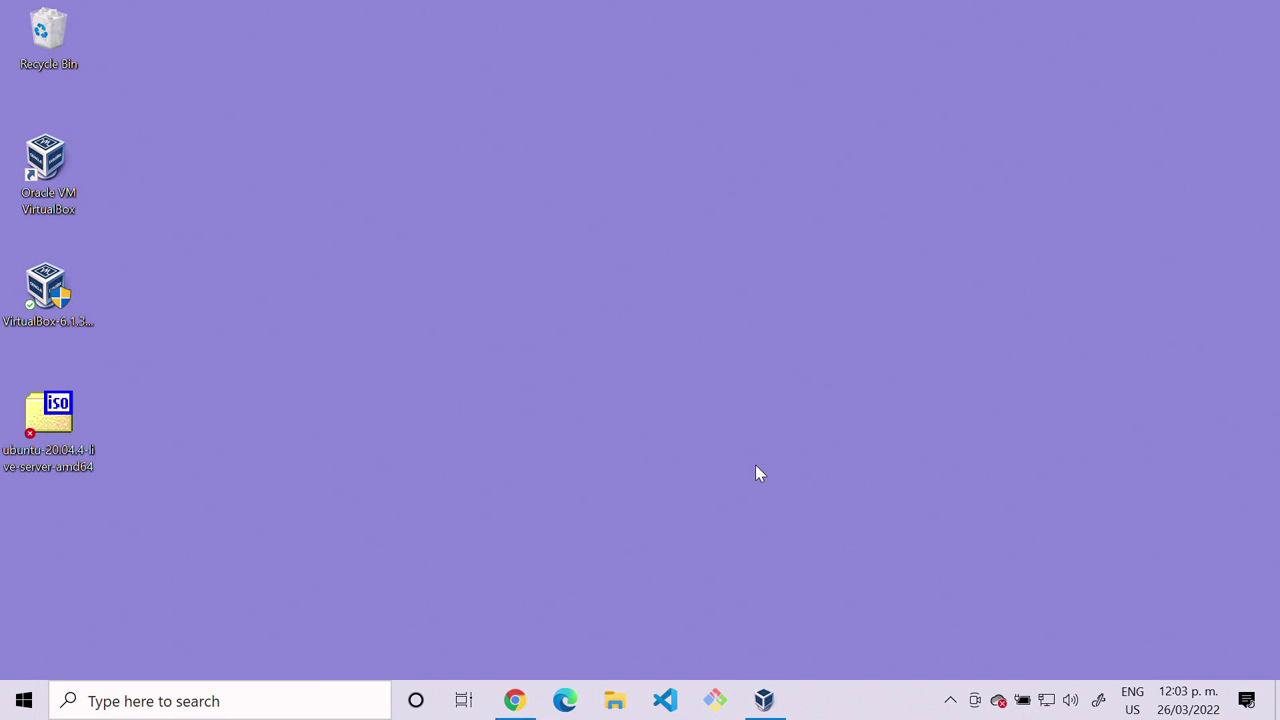
Switch to VirtualBox and start creating a new virtual machine with the name servidor
click(780, 702)
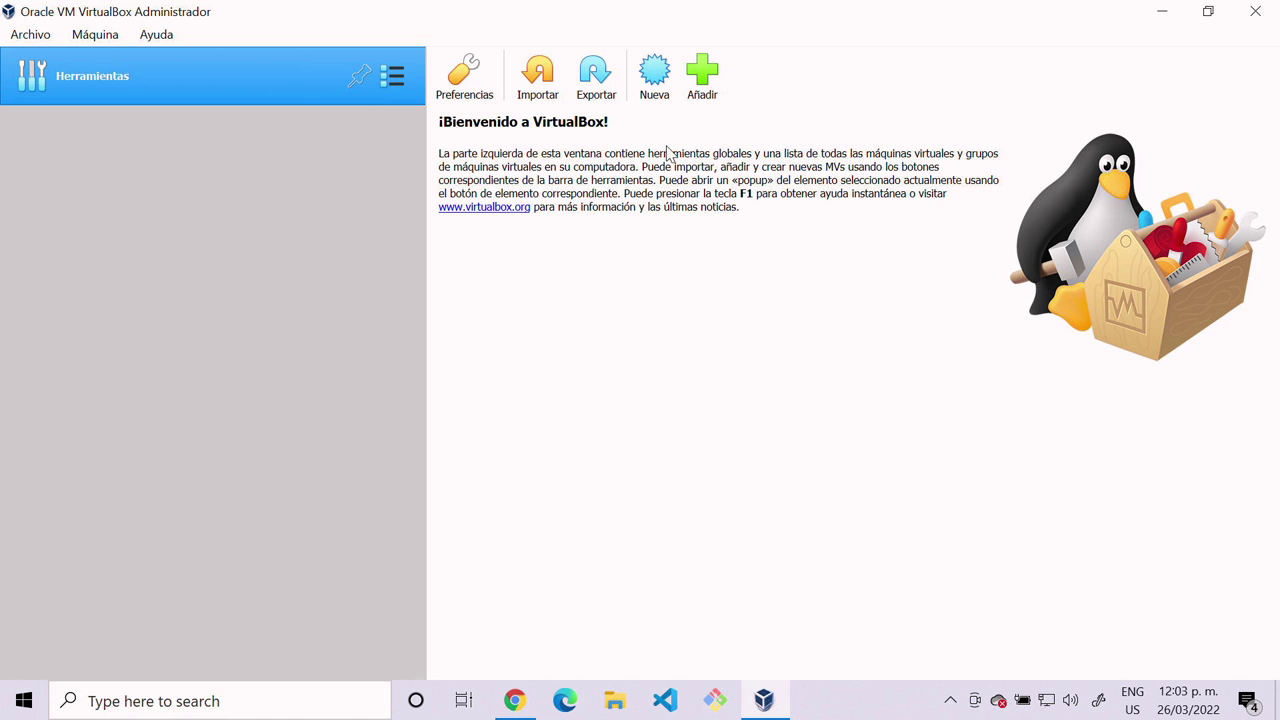
click(655, 100)
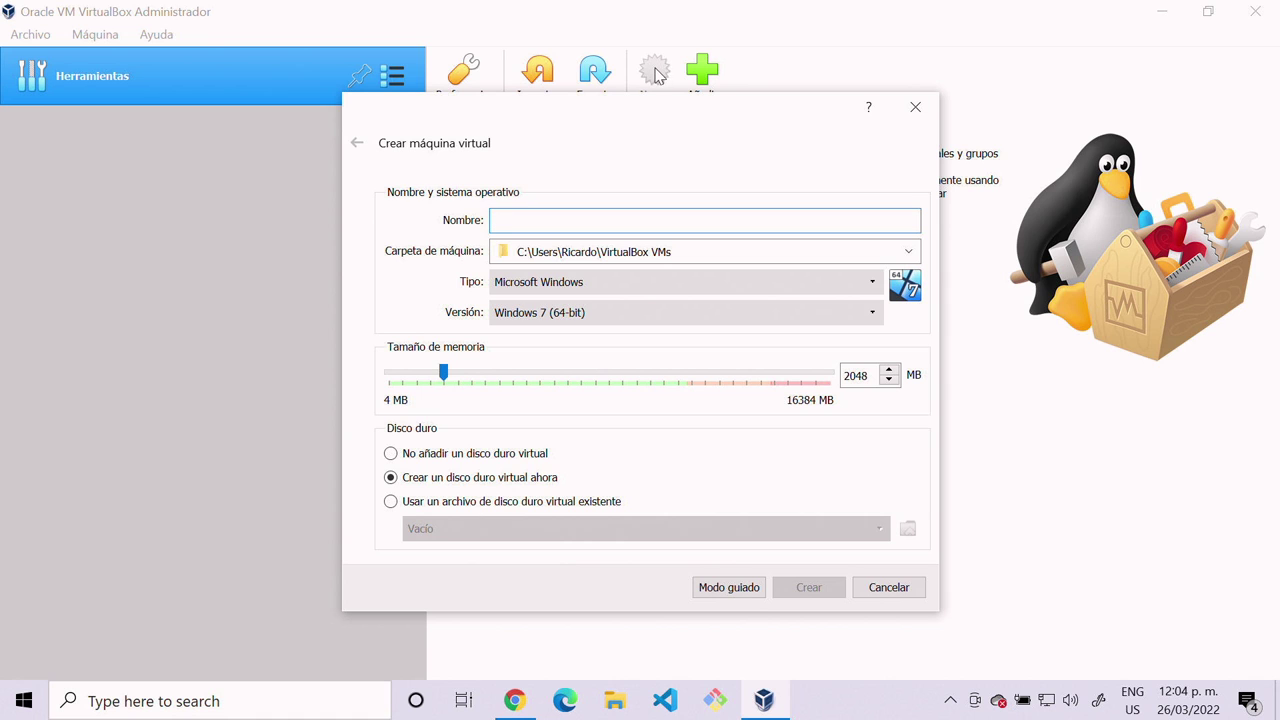
click(898, 590)
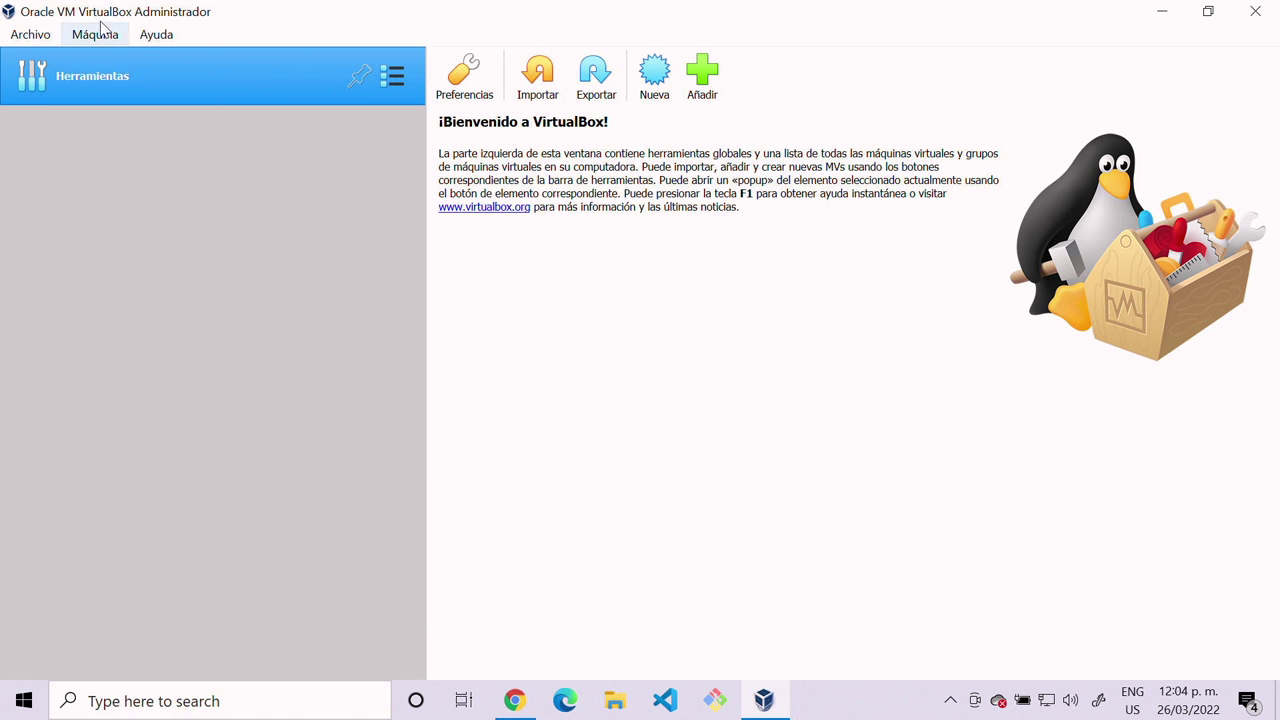
click(81, 42)
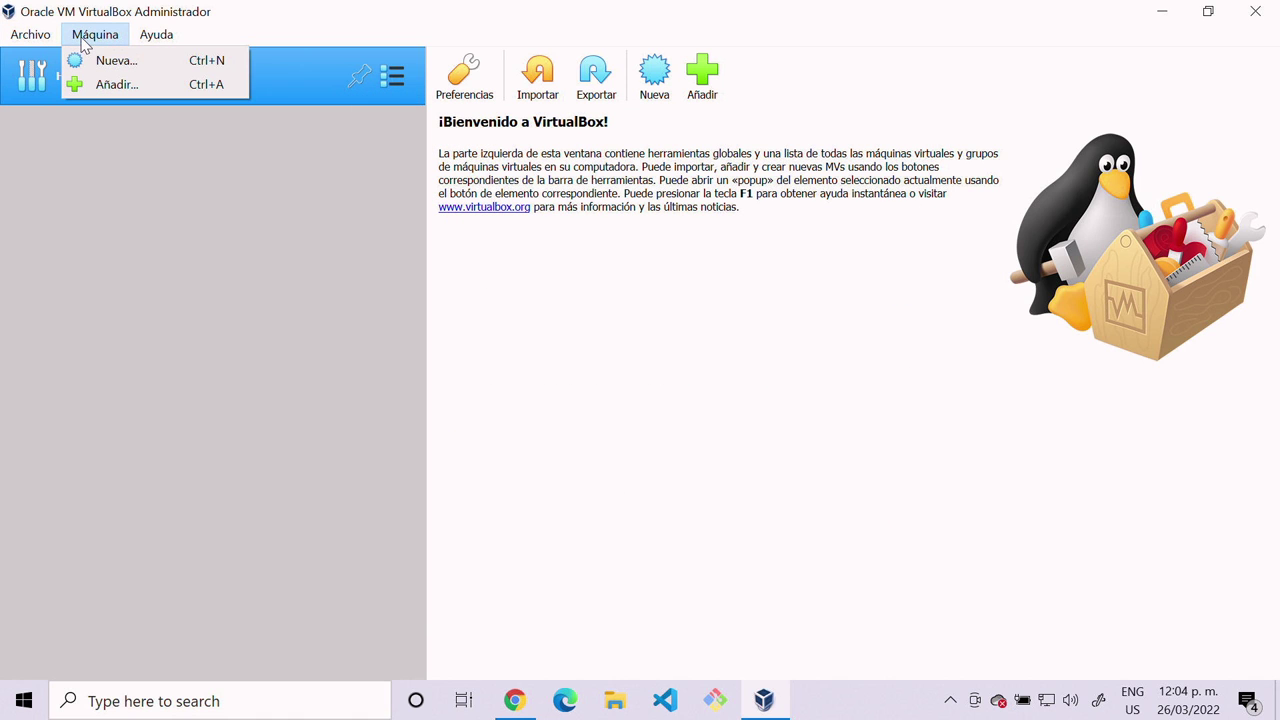
click(141, 66)
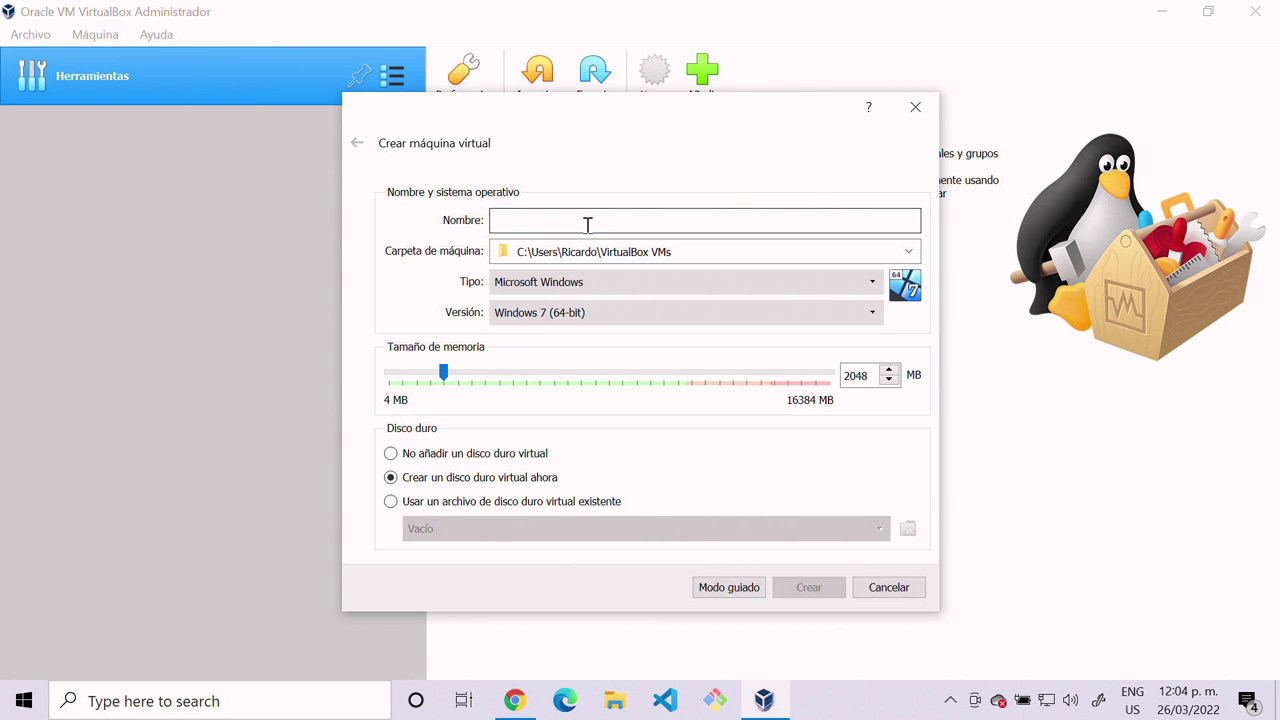
text(ser)
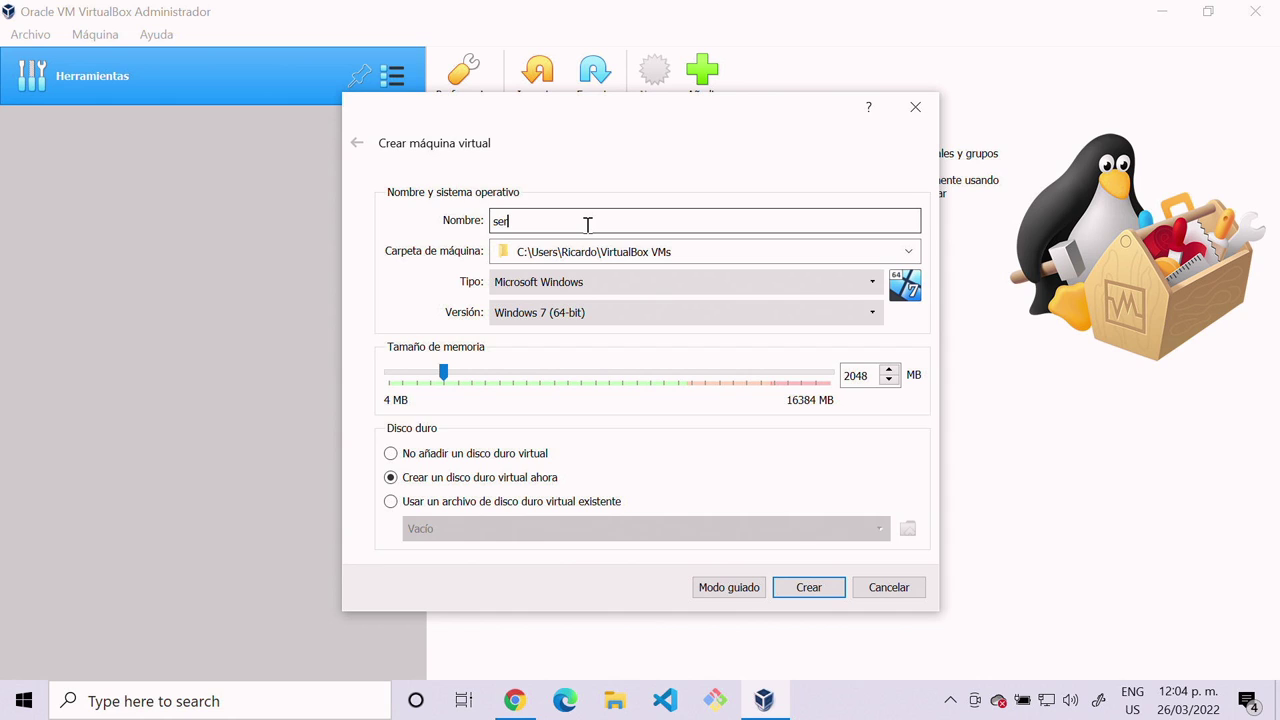
text(vidor)
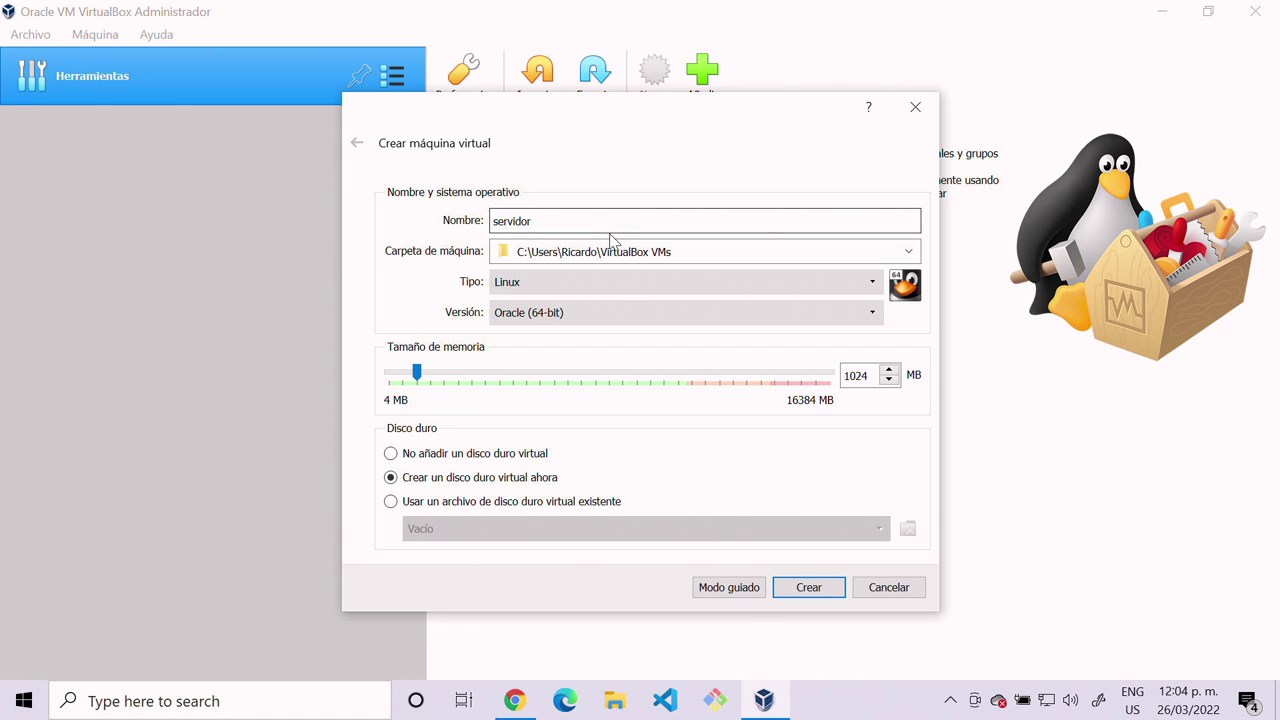
Keep the default machine folder and Linux type, and set the operating system version to Ubuntu (64-bit)
click(695, 252)
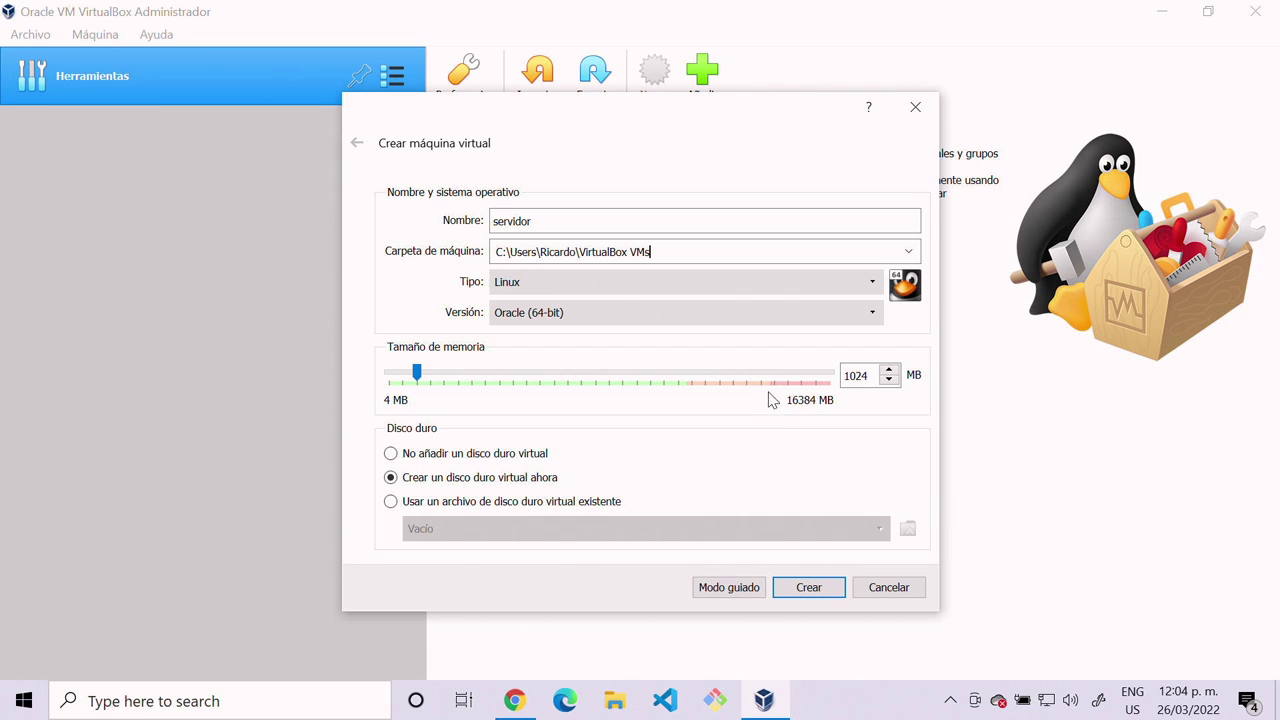
click(860, 457)
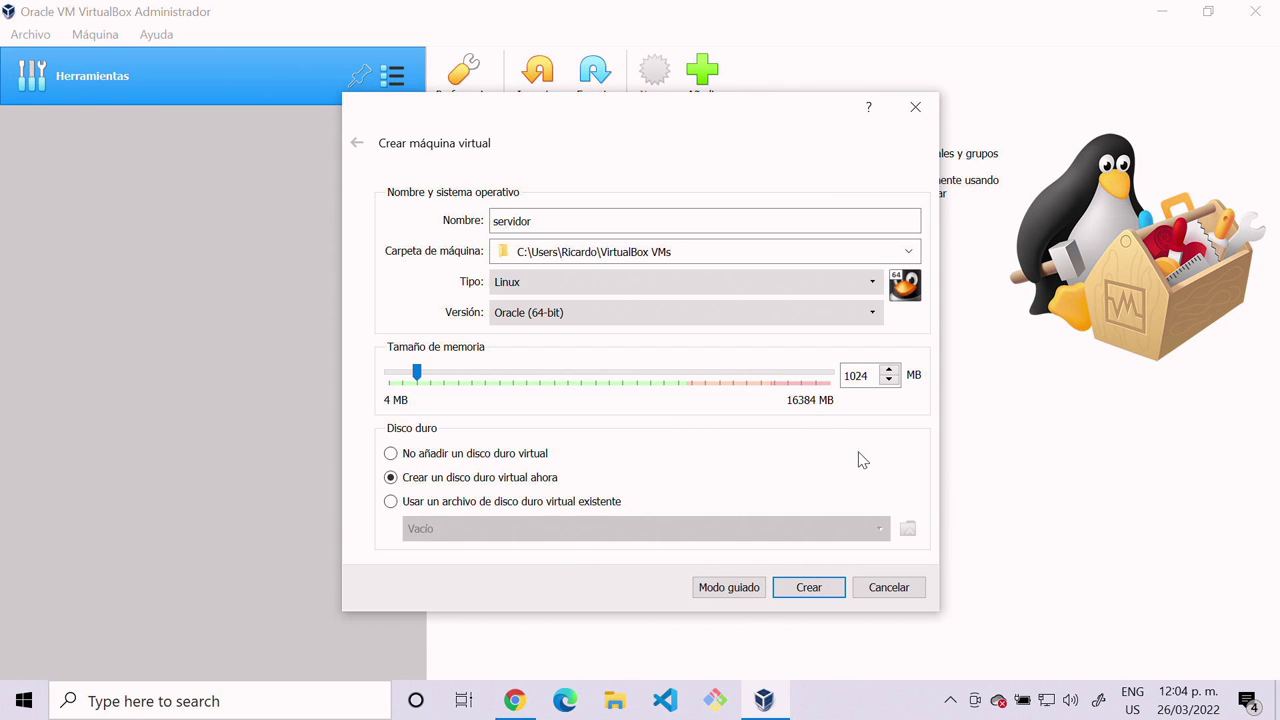
click(589, 286)
click(589, 289)
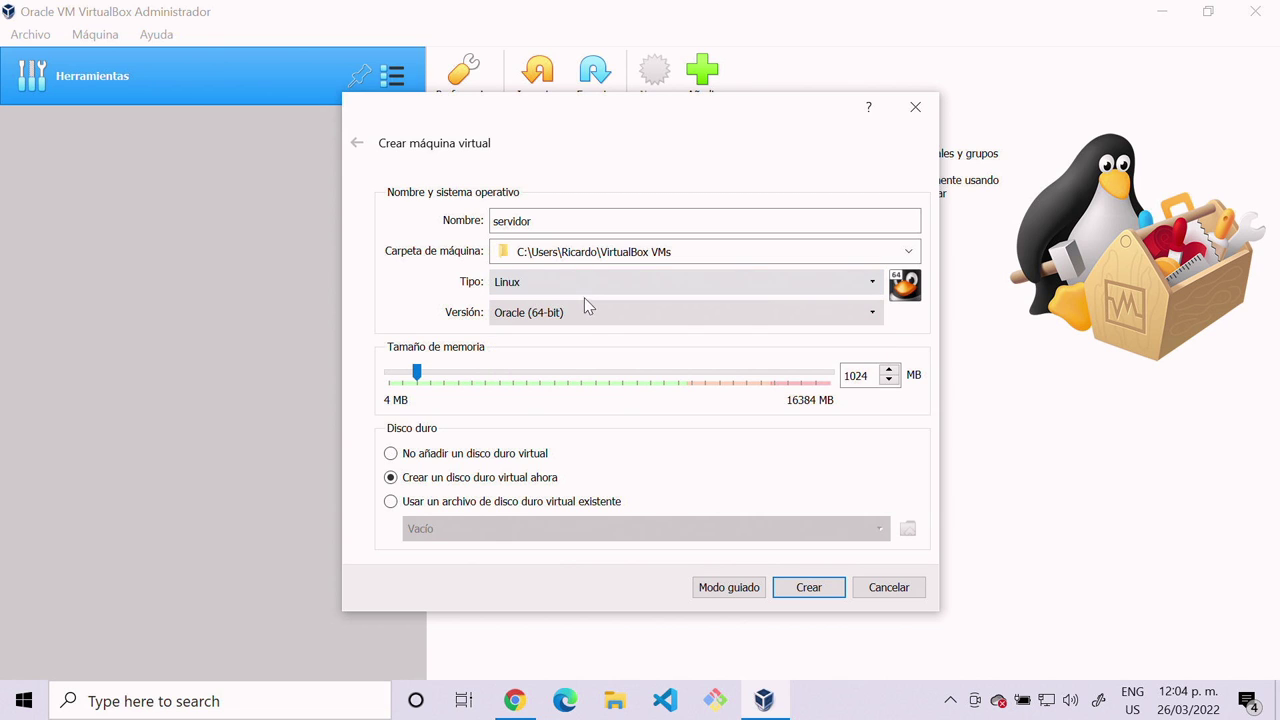
click(586, 312)
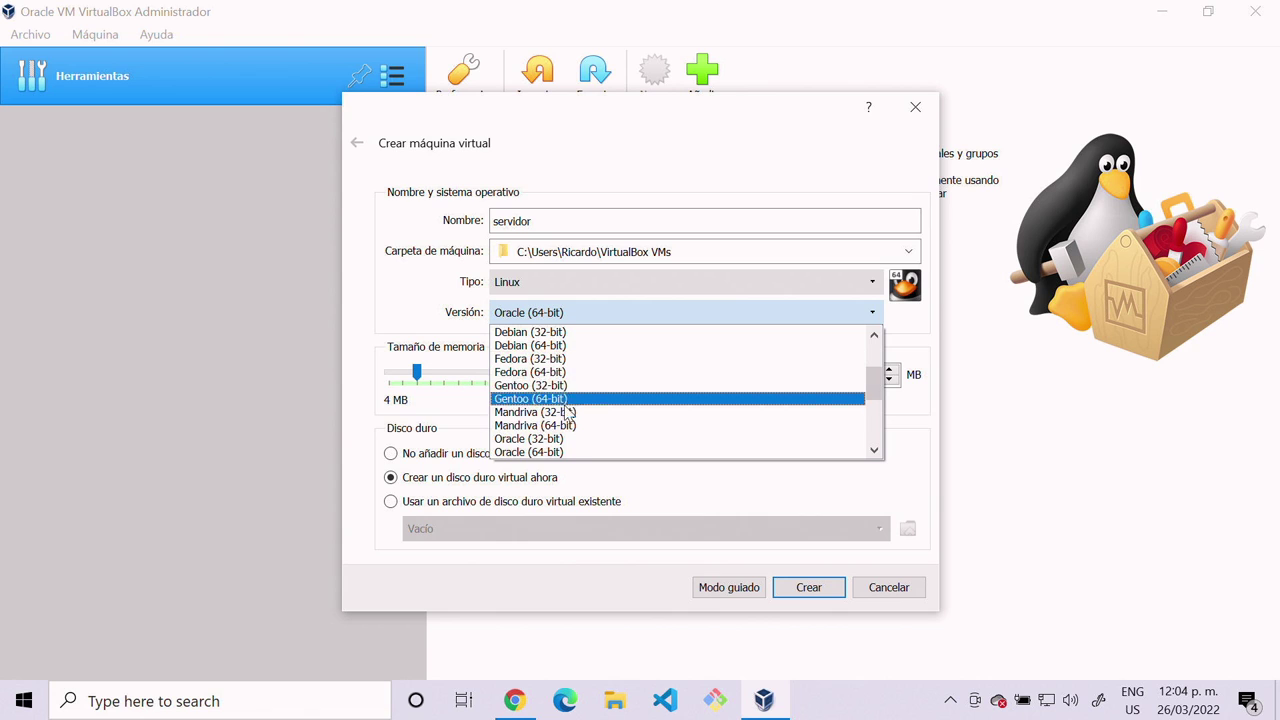
scroll(570, 400, down, 4)
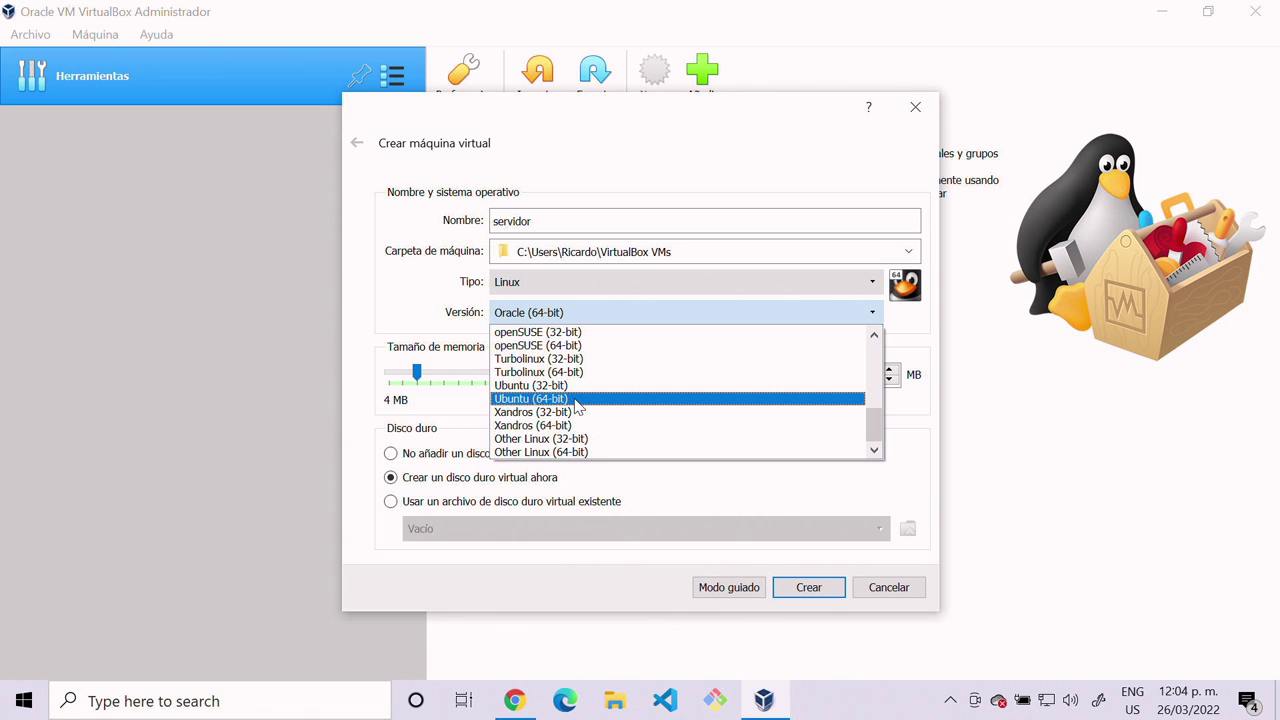
click(577, 400)
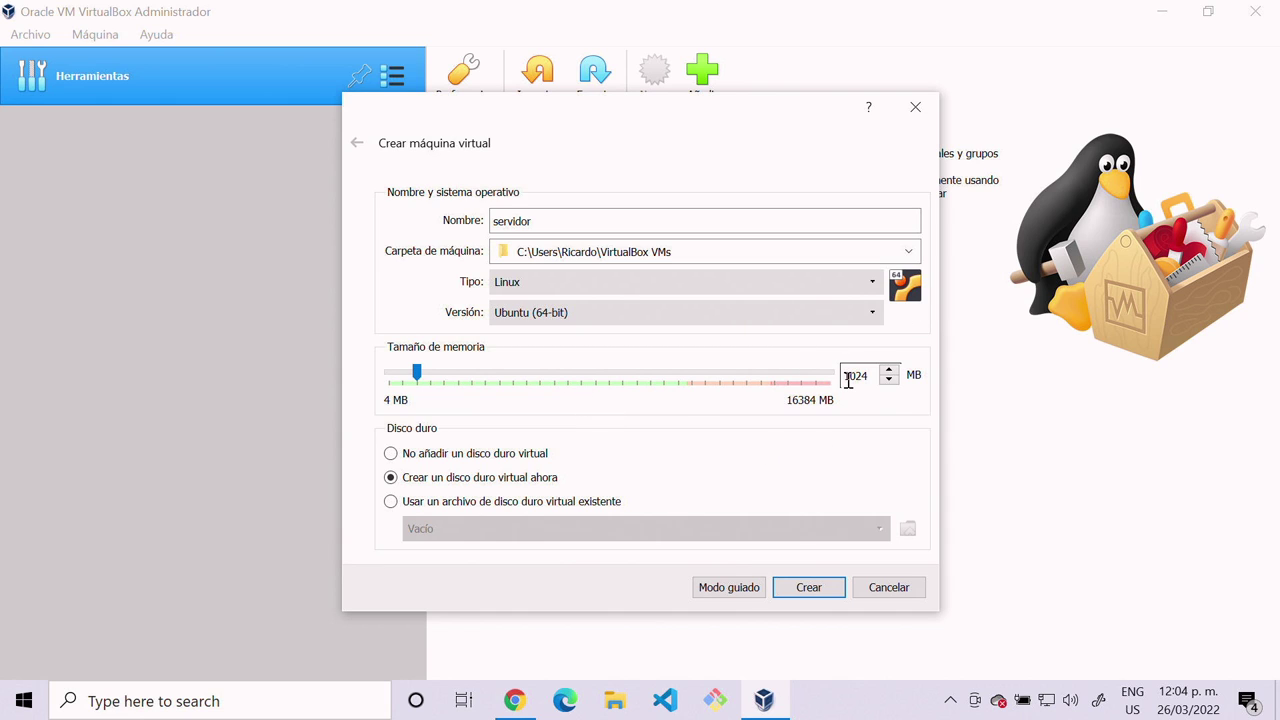
drag(846, 378, 851, 378)
drag(871, 375, 841, 376)
click(871, 375)
drag(871, 375, 854, 376)
click(860, 378)
drag(869, 377, 842, 375)
click(866, 375)
drag(872, 376, 833, 374)
Open the Windows Calculator and multiply 1024 by 4 to work out the memory size in MB
click(23, 700)
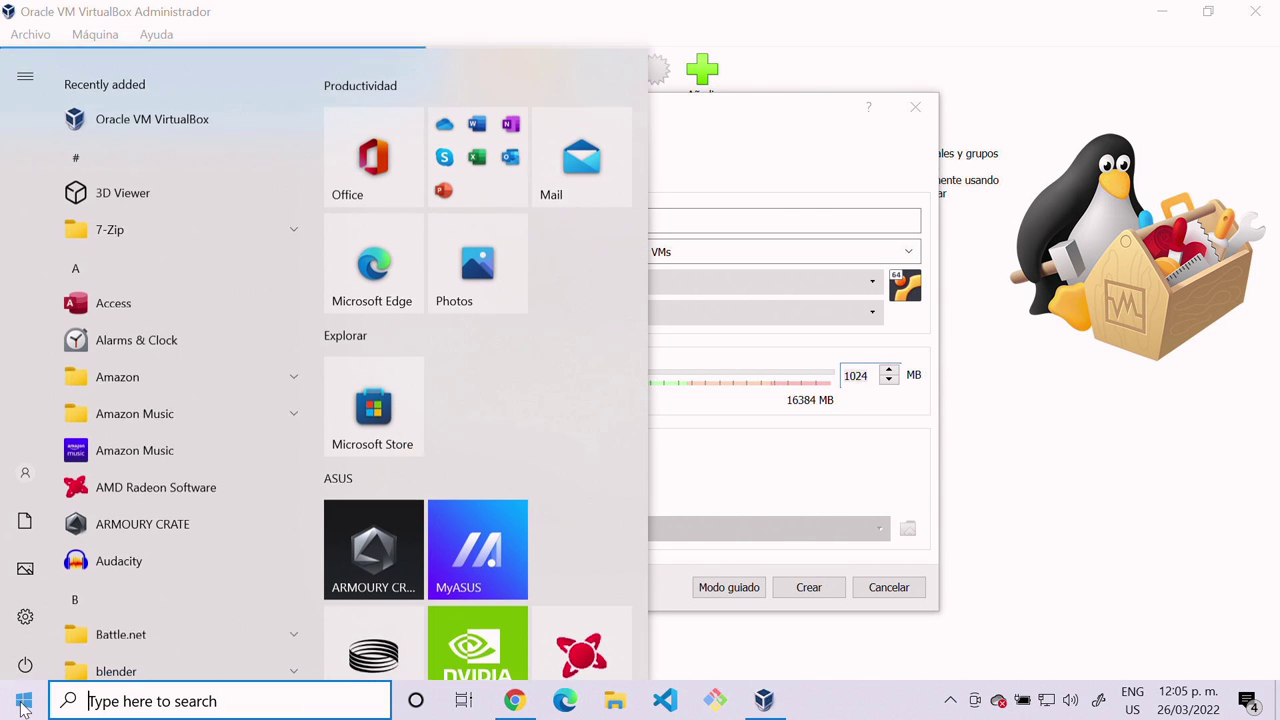
text(calc)
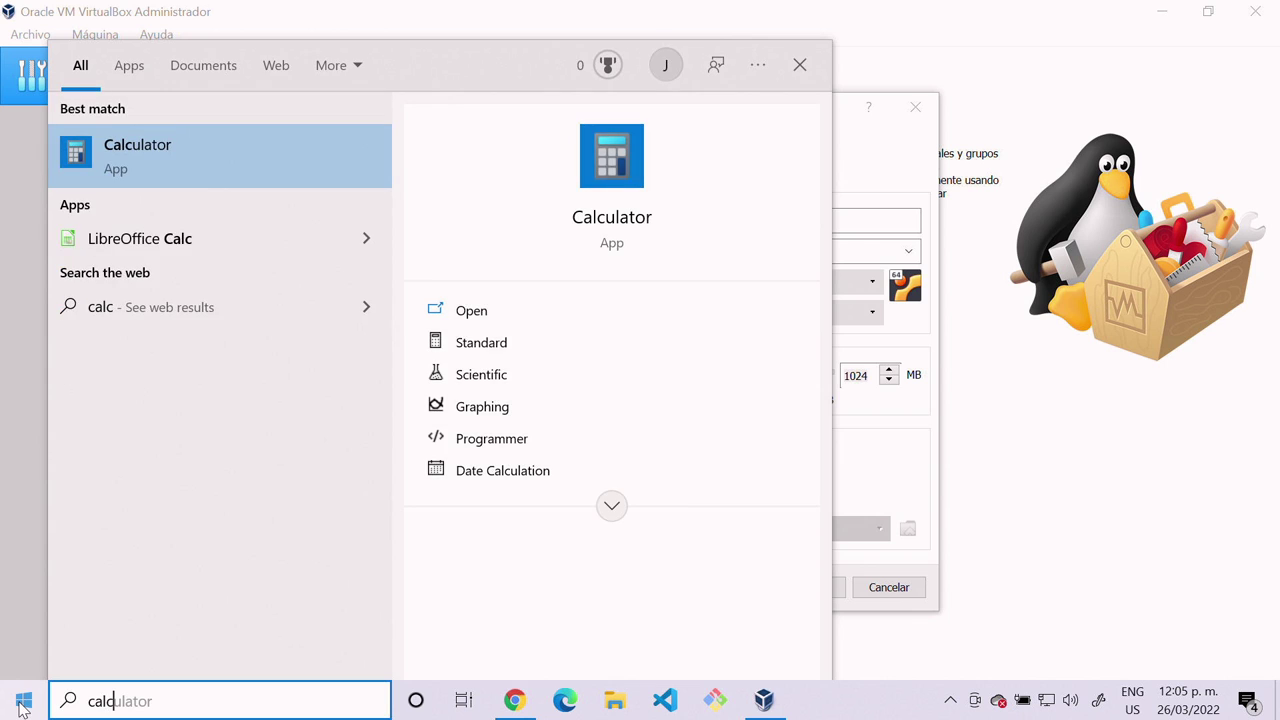
key(Return)
text(1024)
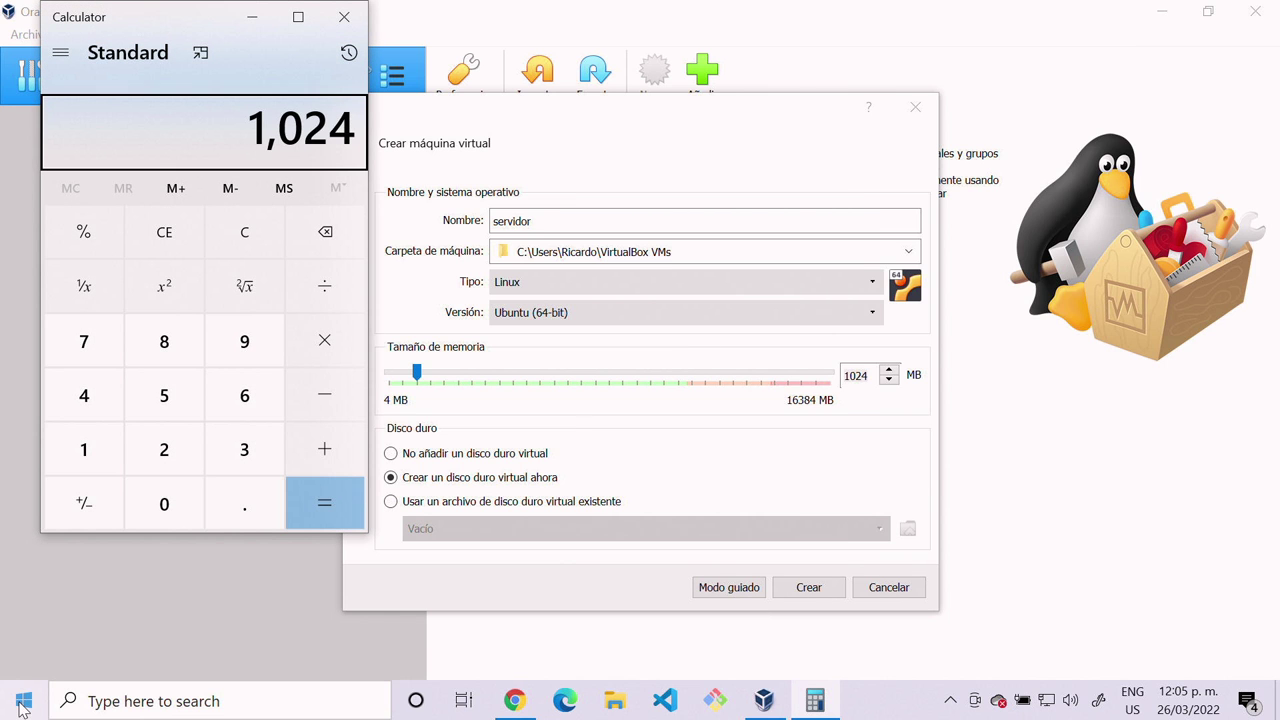
click(314, 352)
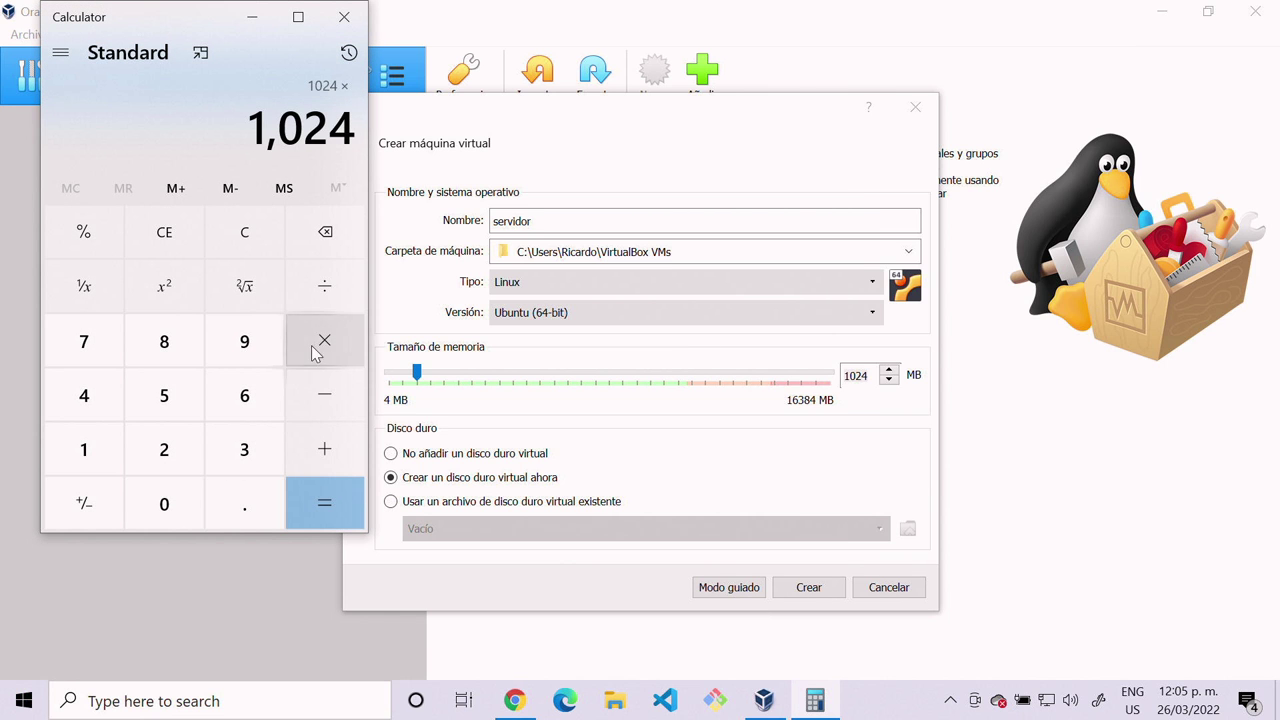
click(100, 408)
click(310, 497)
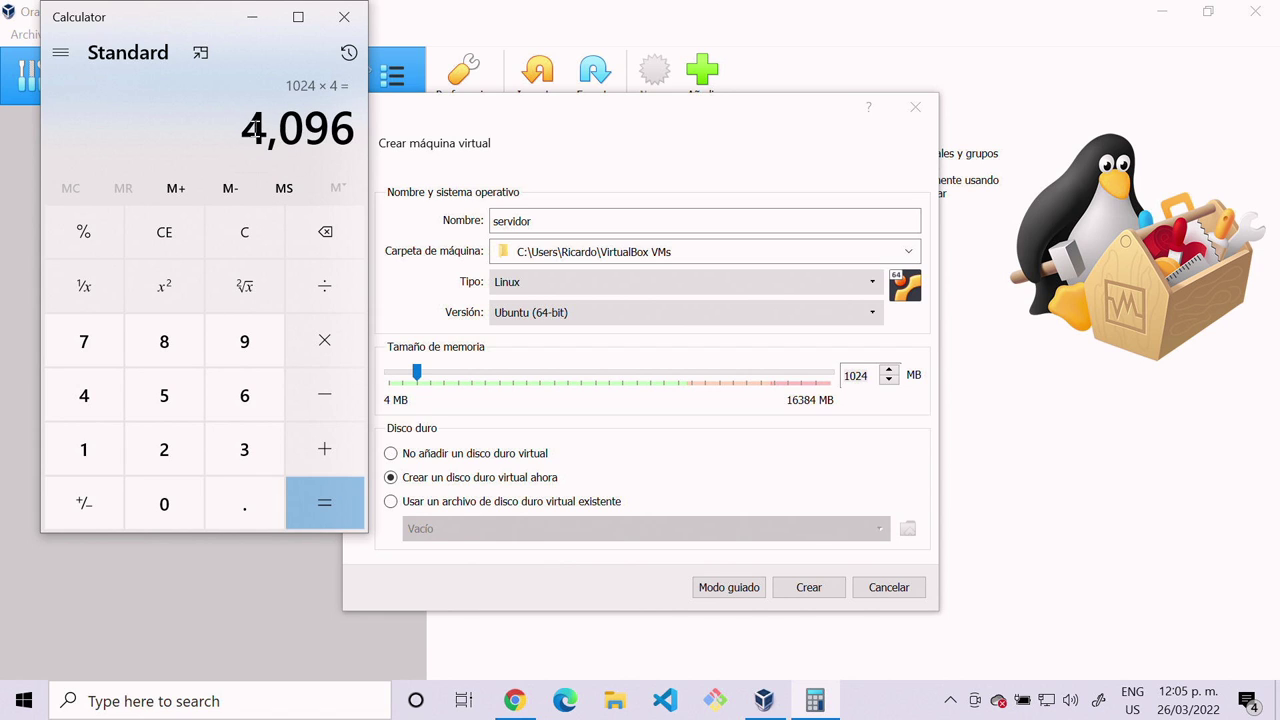
drag(255, 128, 355, 133)
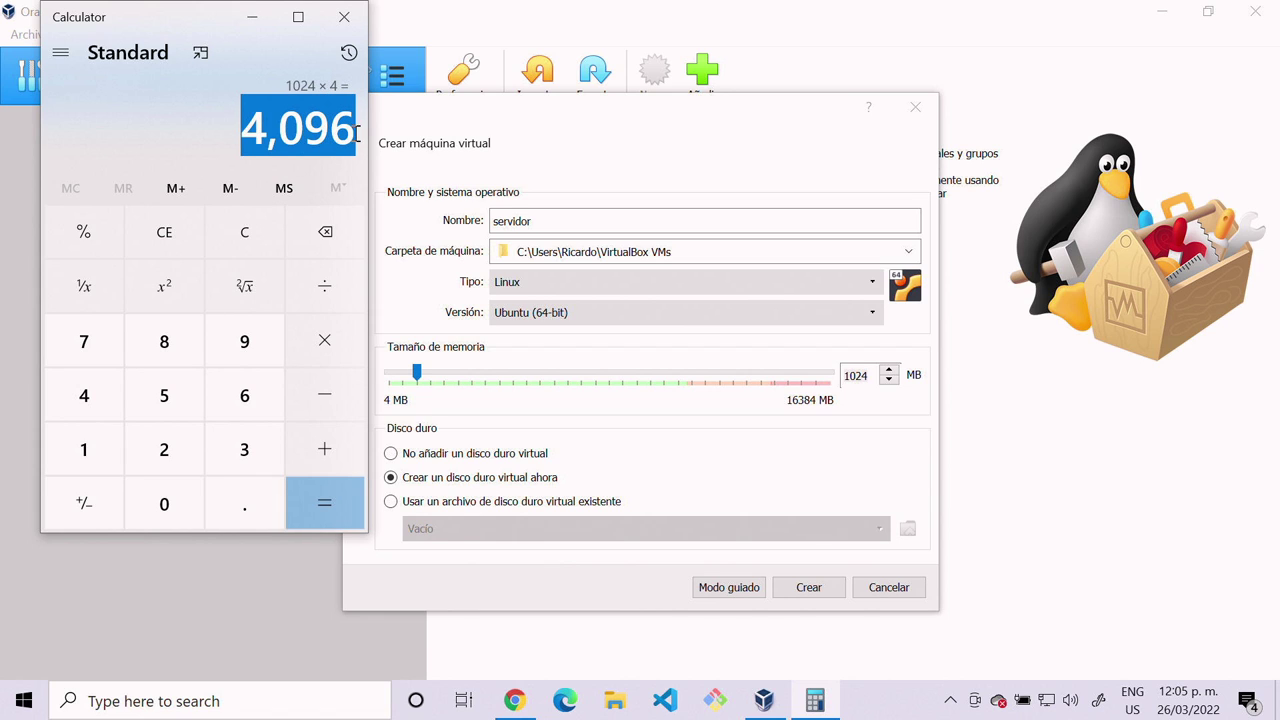
Set the virtual machine's memory size to 4096 MB and proceed with creating a new virtual hard disk
click(872, 383)
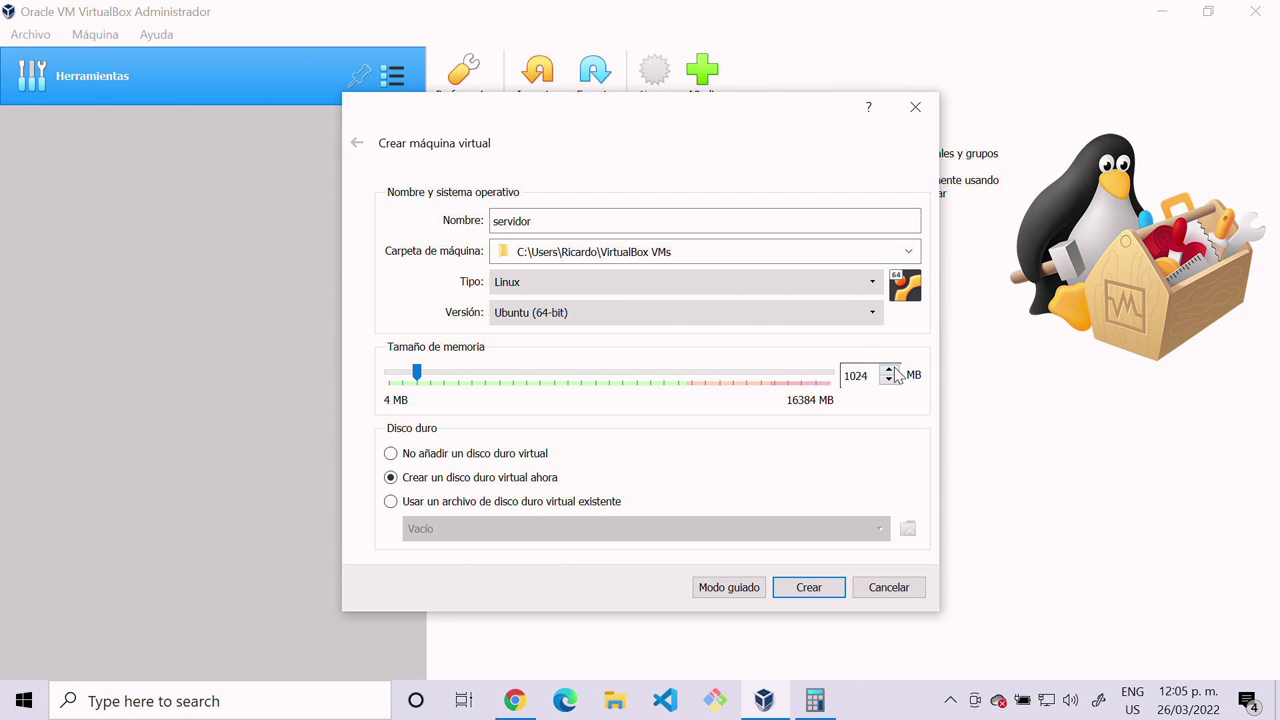
drag(878, 375, 842, 380)
text(4096)
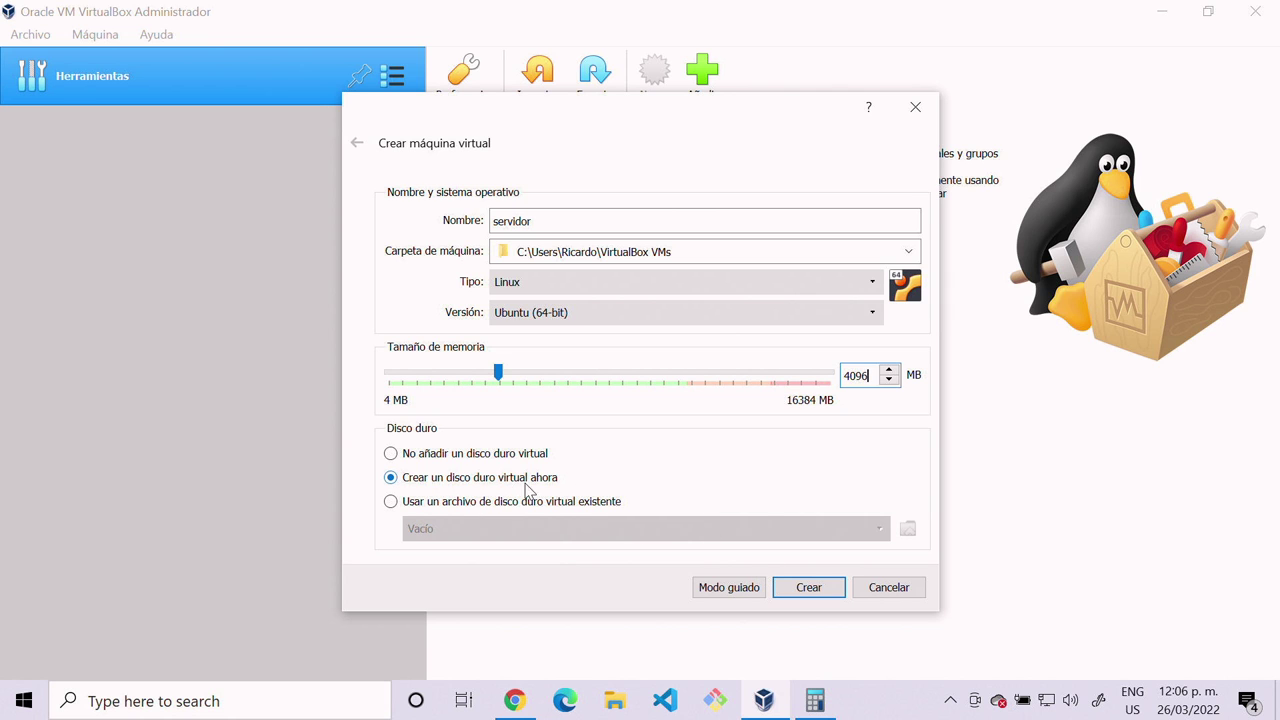
click(822, 592)
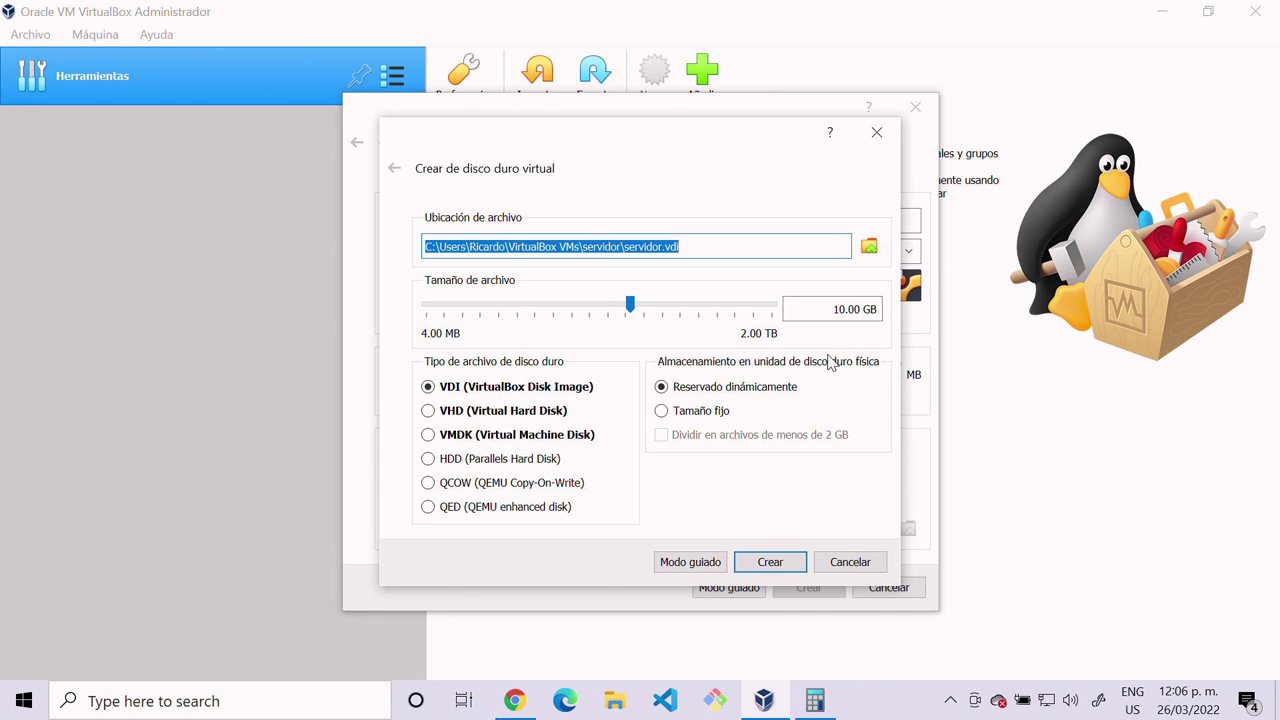
Create the virtual hard disk with the default 10.00 GB size, VDI format and dynamically allocated storage
drag(834, 310, 865, 310)
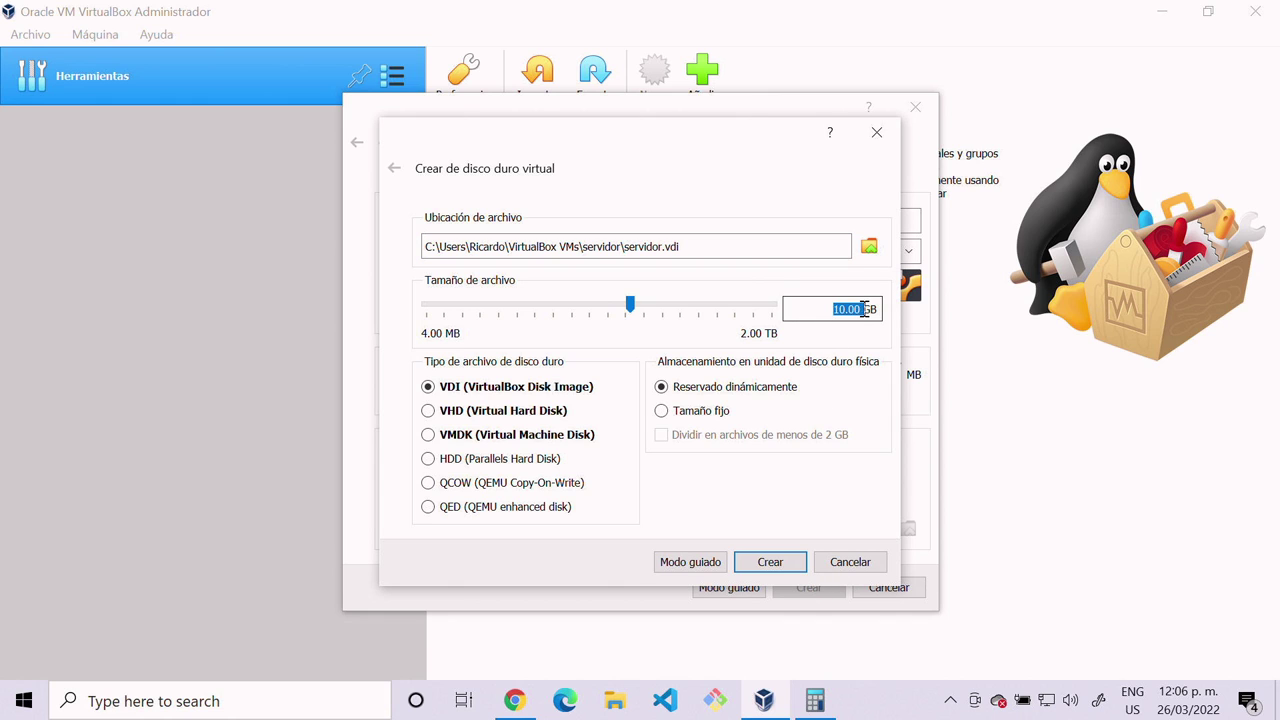
click(865, 310)
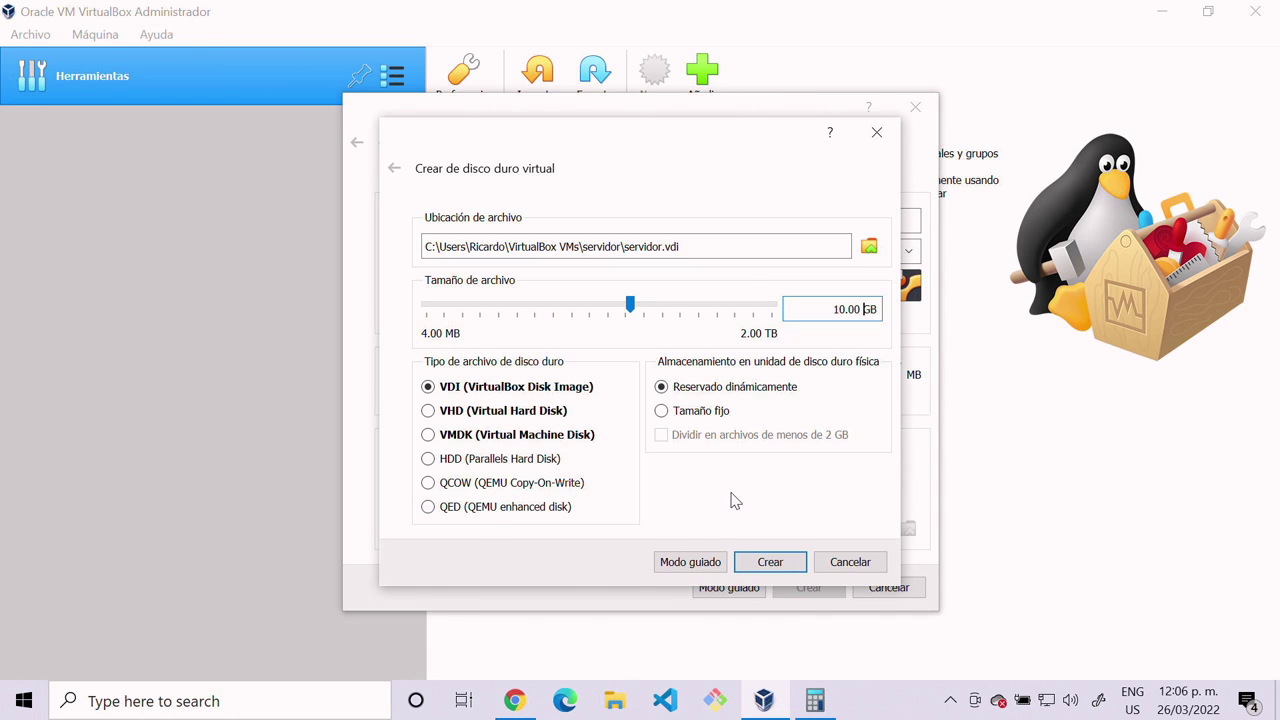
click(445, 393)
click(658, 412)
click(661, 389)
click(770, 562)
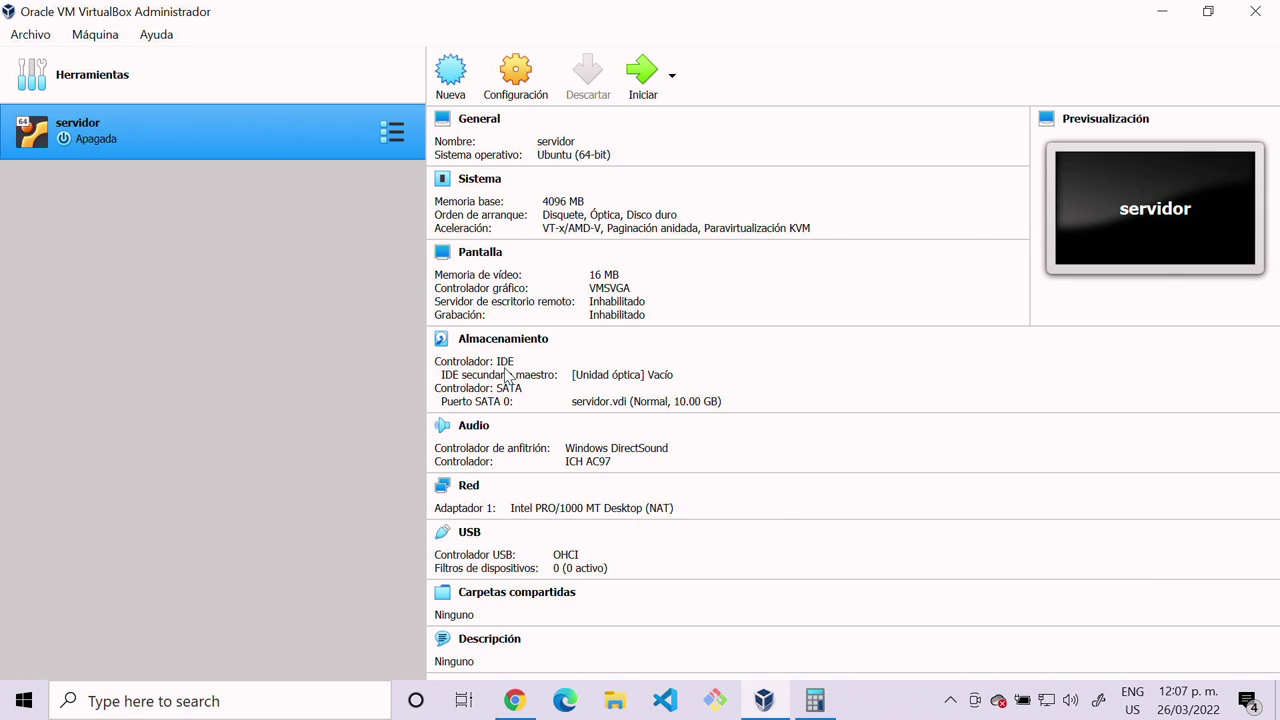
Close the Calculator, check the ubuntu-20.04.4-live-server-amd64 ISO on the desktop, and return to VirtualBox
click(1172, 10)
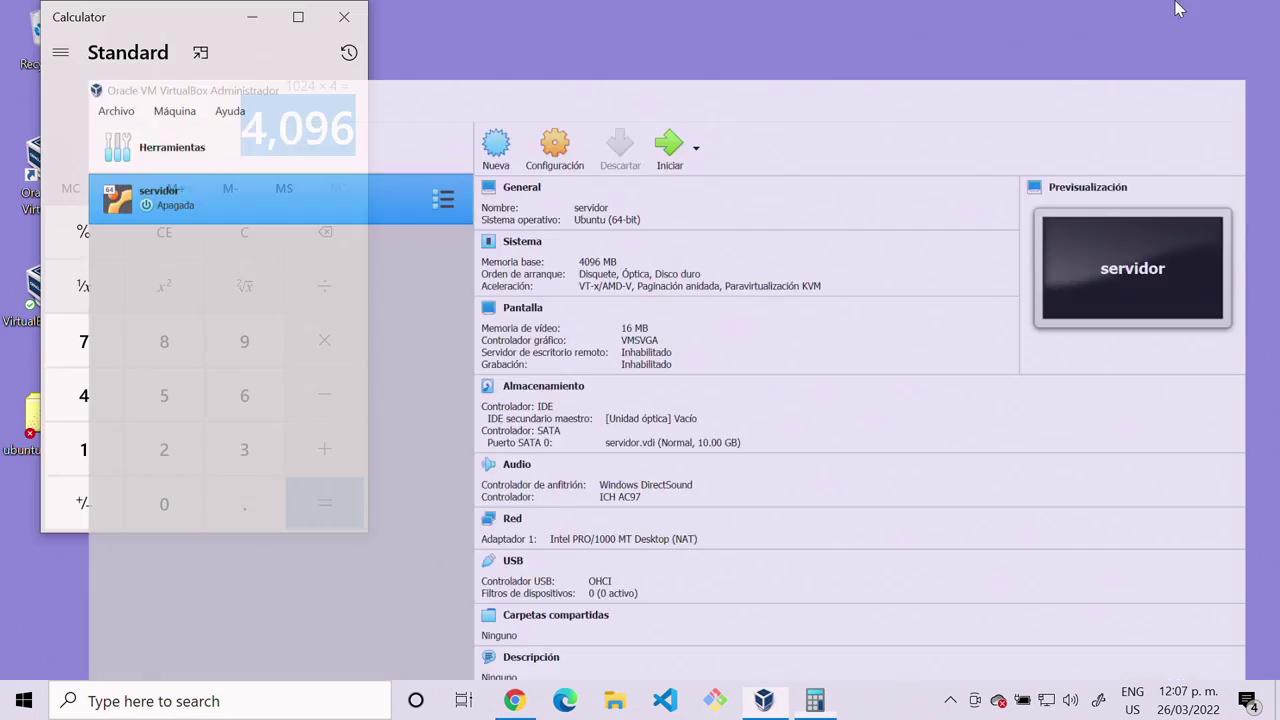
click(343, 16)
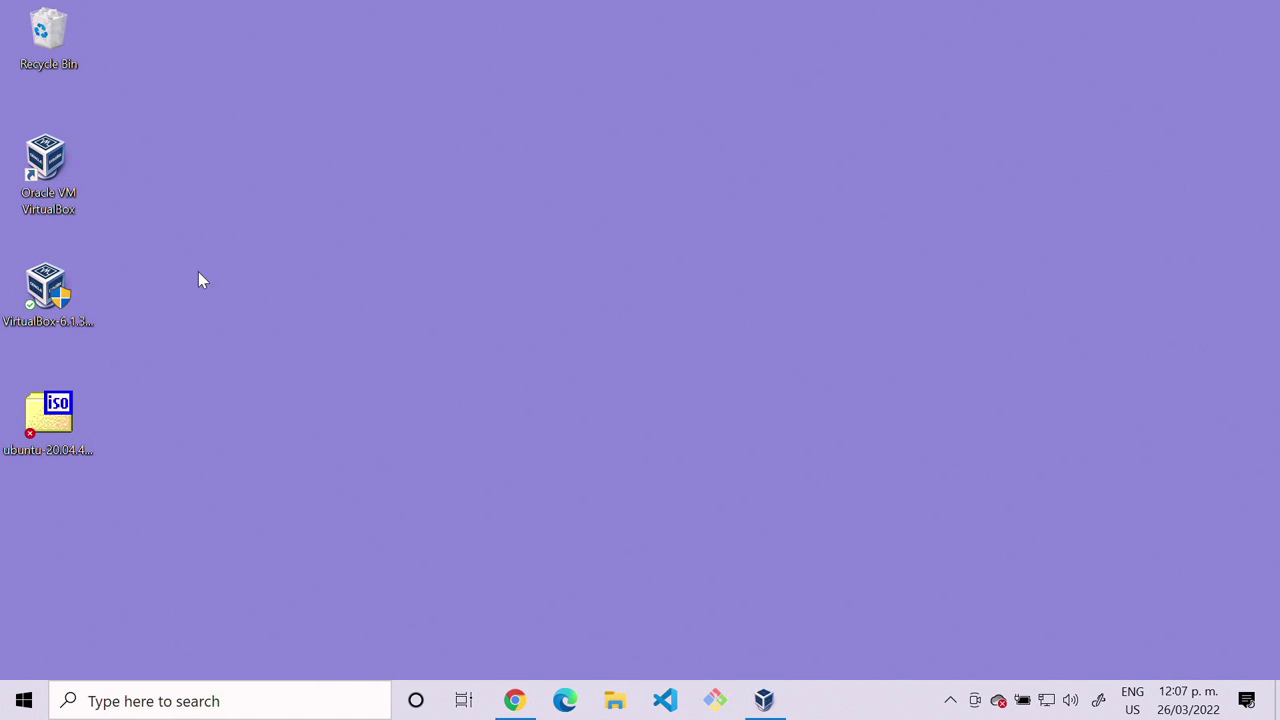
click(55, 432)
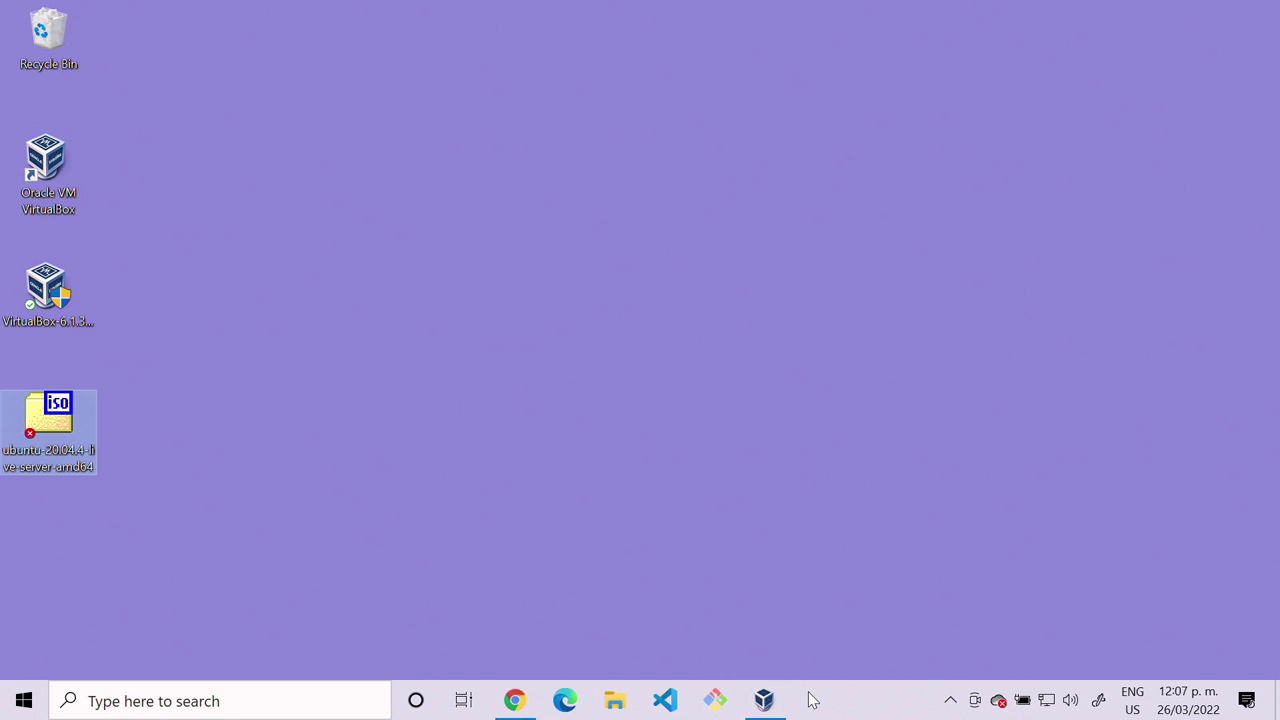
click(766, 700)
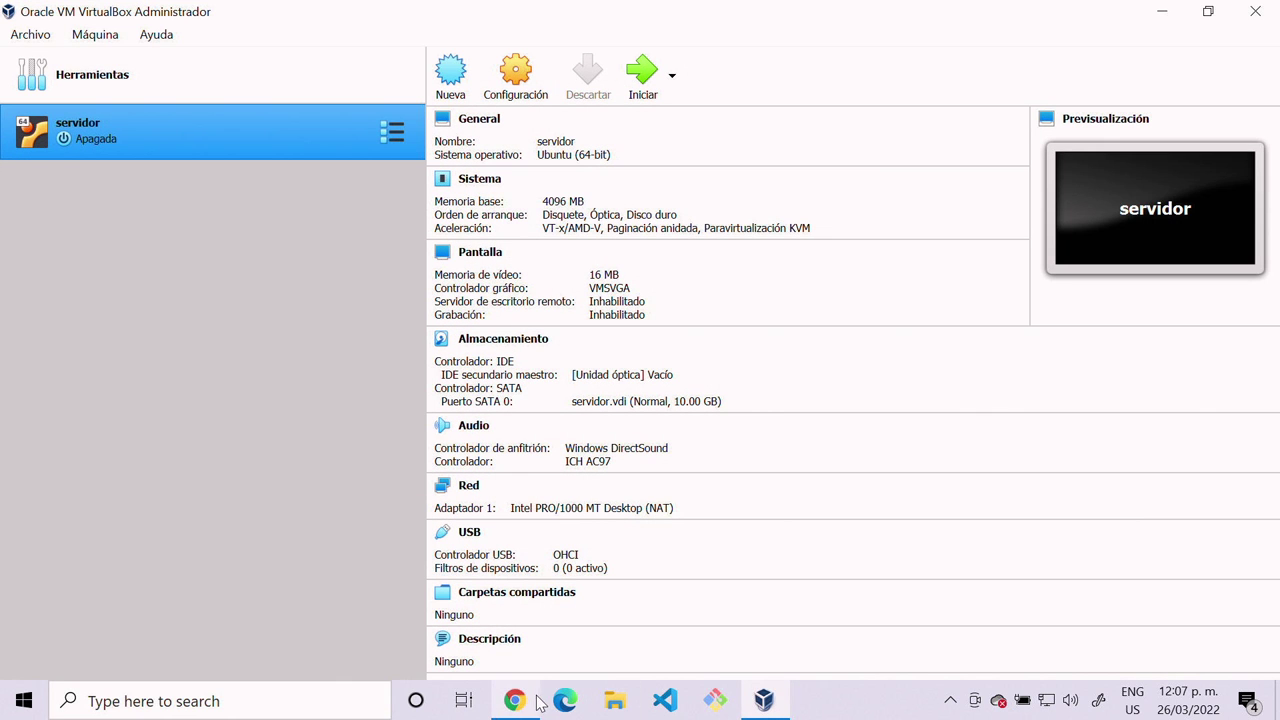
Switch to Chrome, review the Ubuntu Server 20.04.4 download page, and minimize the browser
click(537, 703)
scroll(466, 463, down, 1)
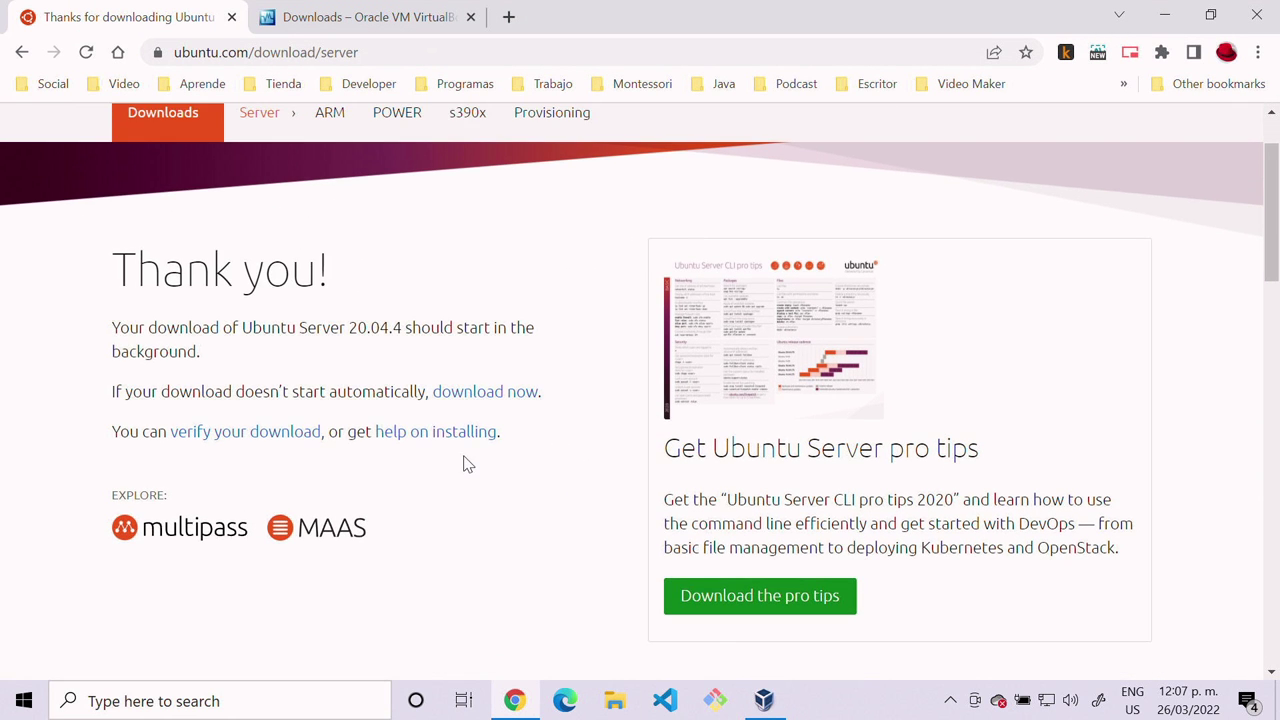
scroll(466, 463, up, 1)
click(1168, 14)
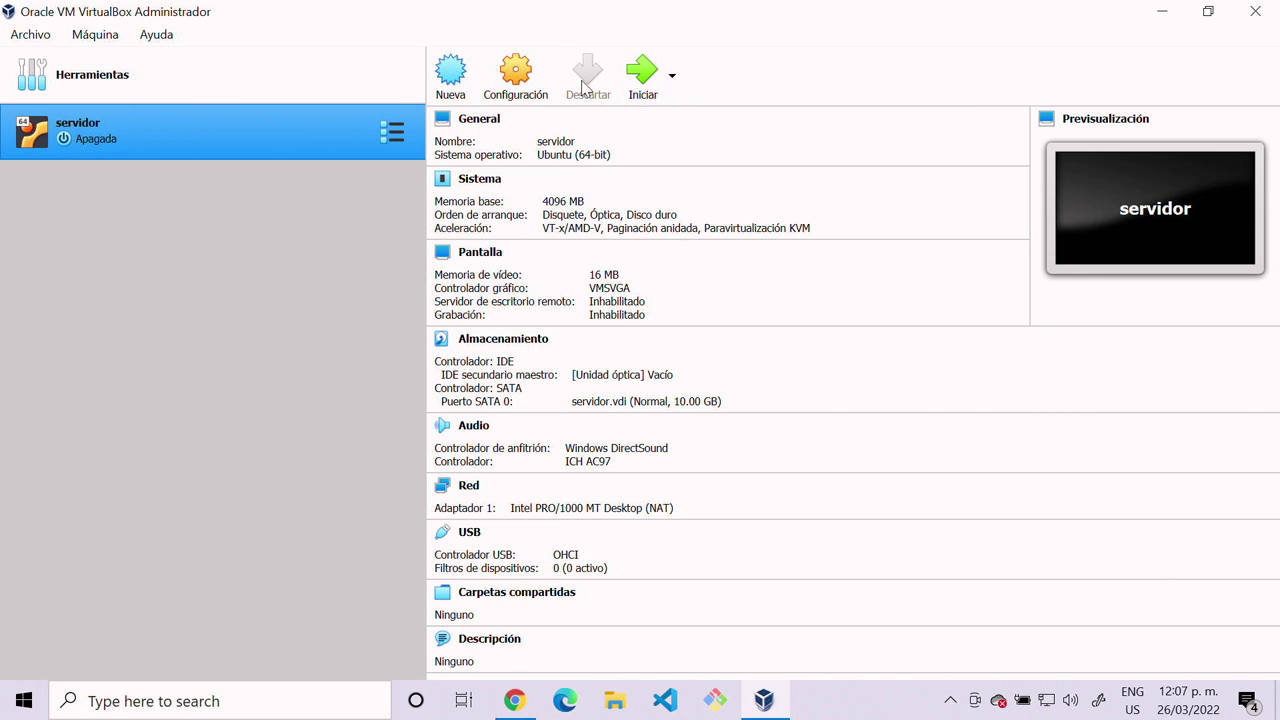
In servidor's storage settings, load ubuntu-20.04.4-live-server-amd64 from the Desktop into the empty IDE optical drive
click(527, 80)
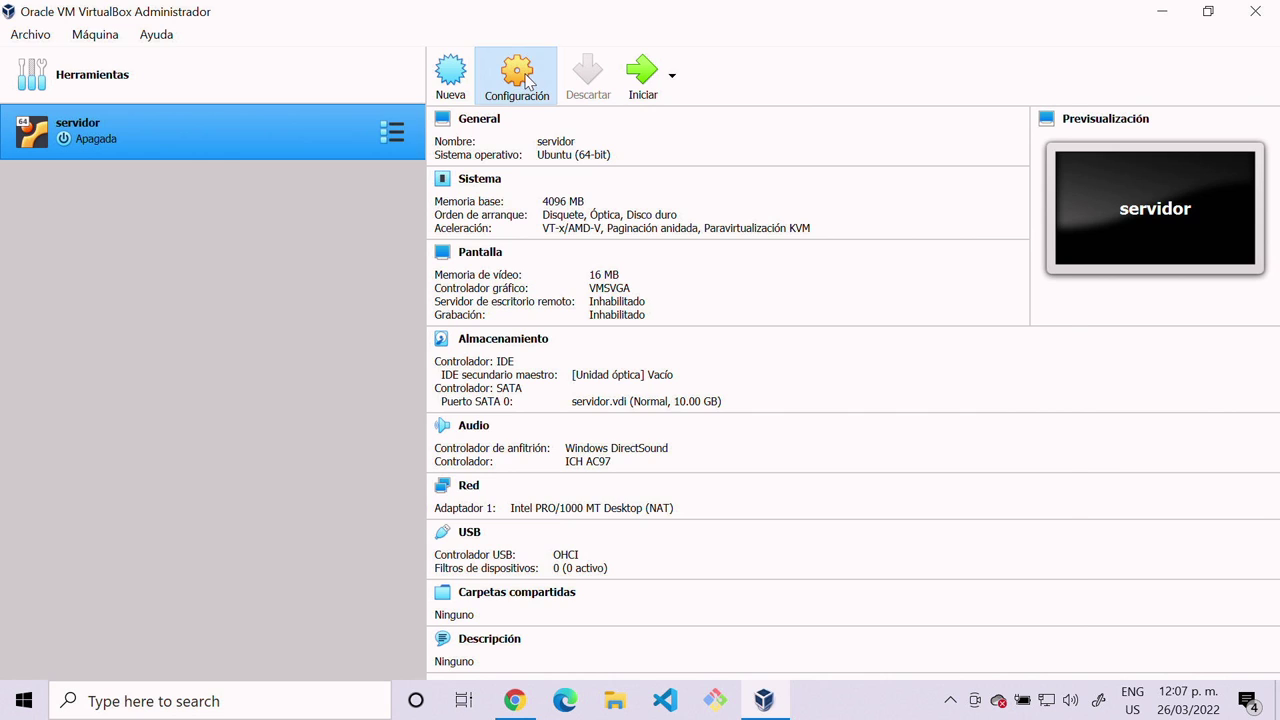
drag(530, 45, 535, 95)
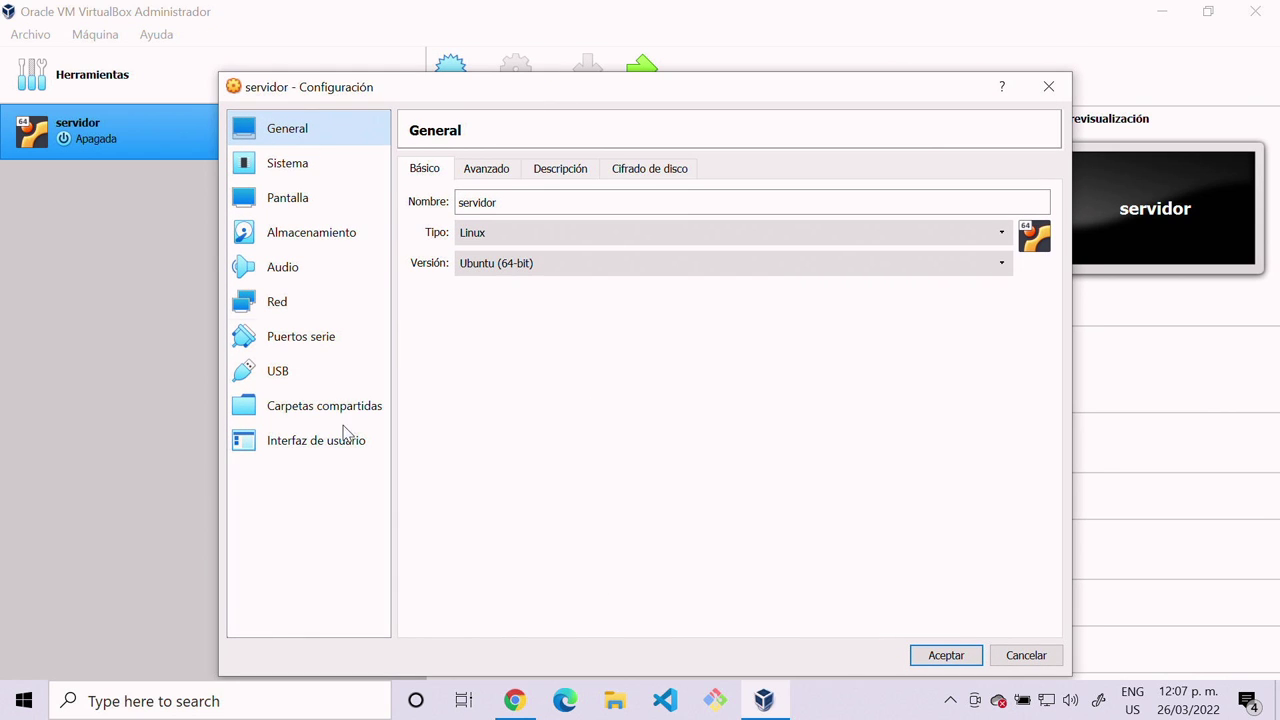
click(311, 240)
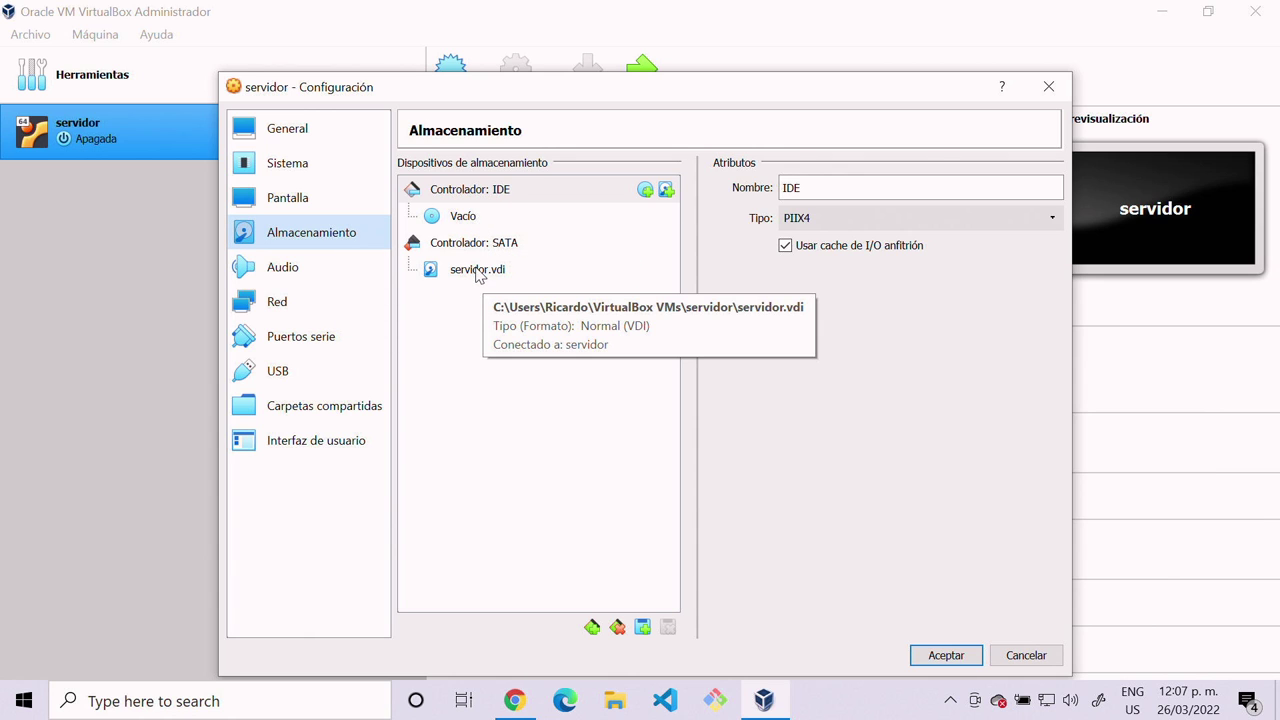
click(467, 218)
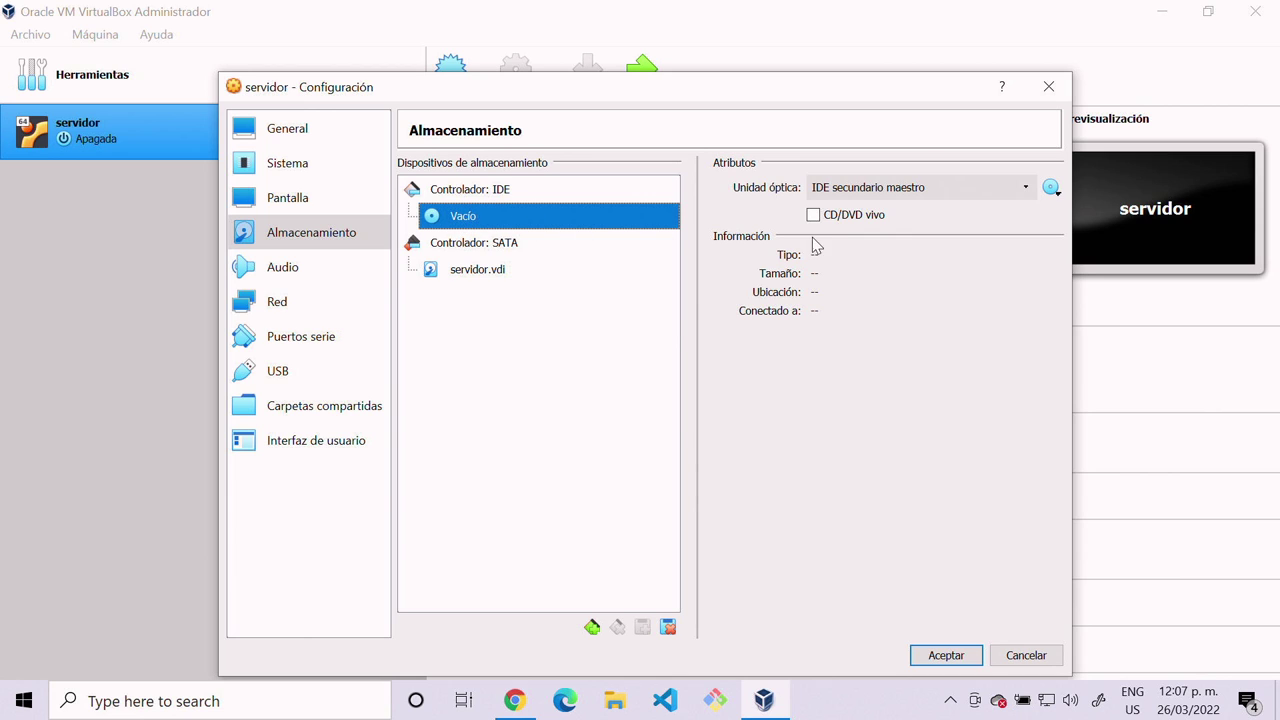
click(1051, 189)
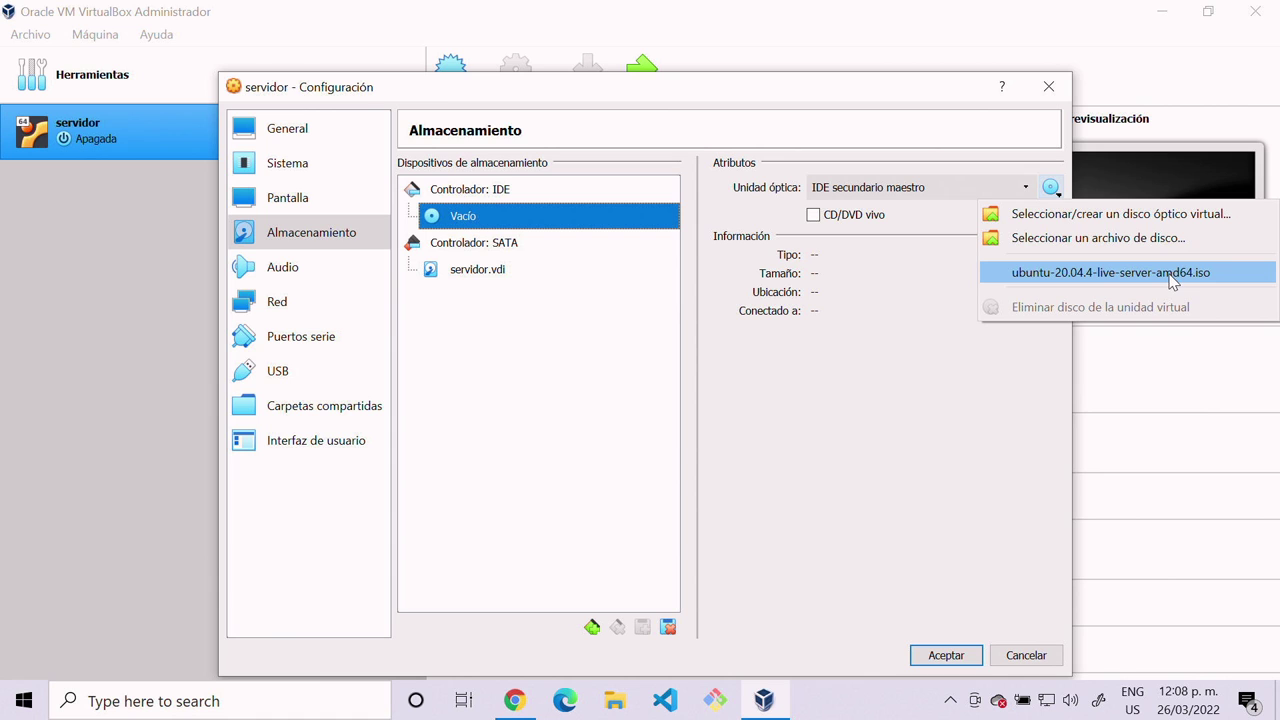
click(1033, 238)
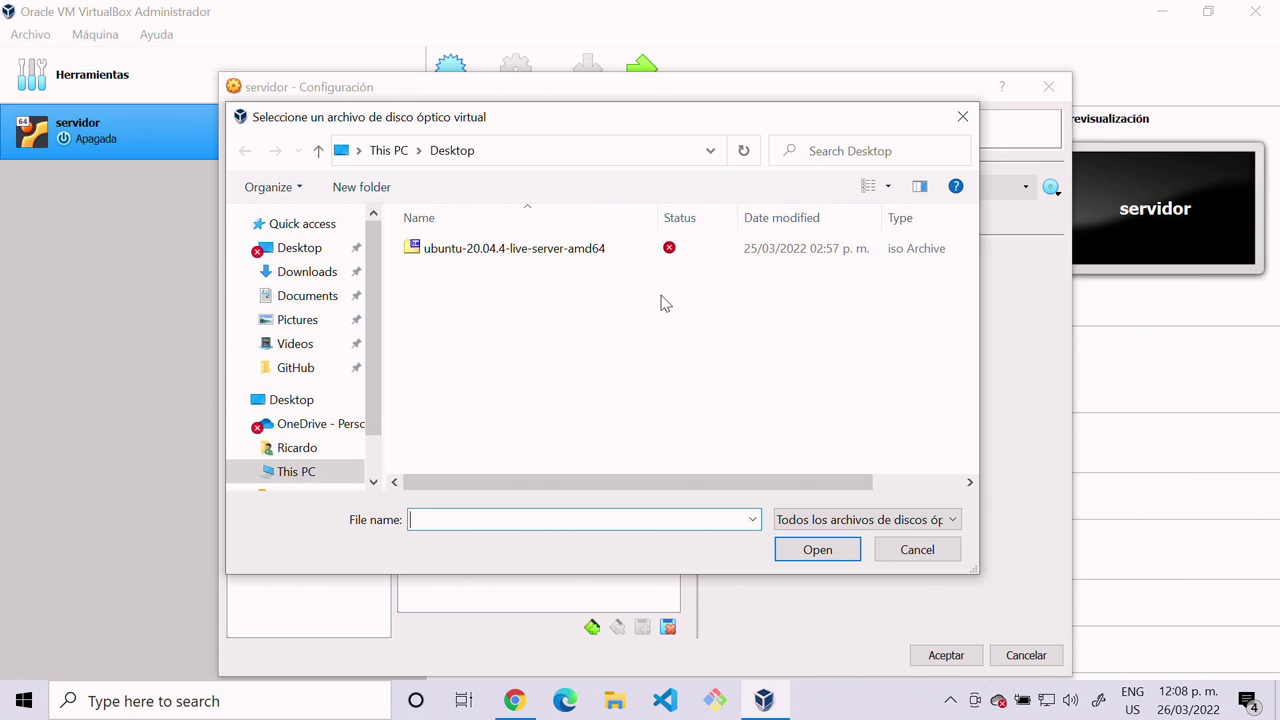
click(293, 250)
click(506, 250)
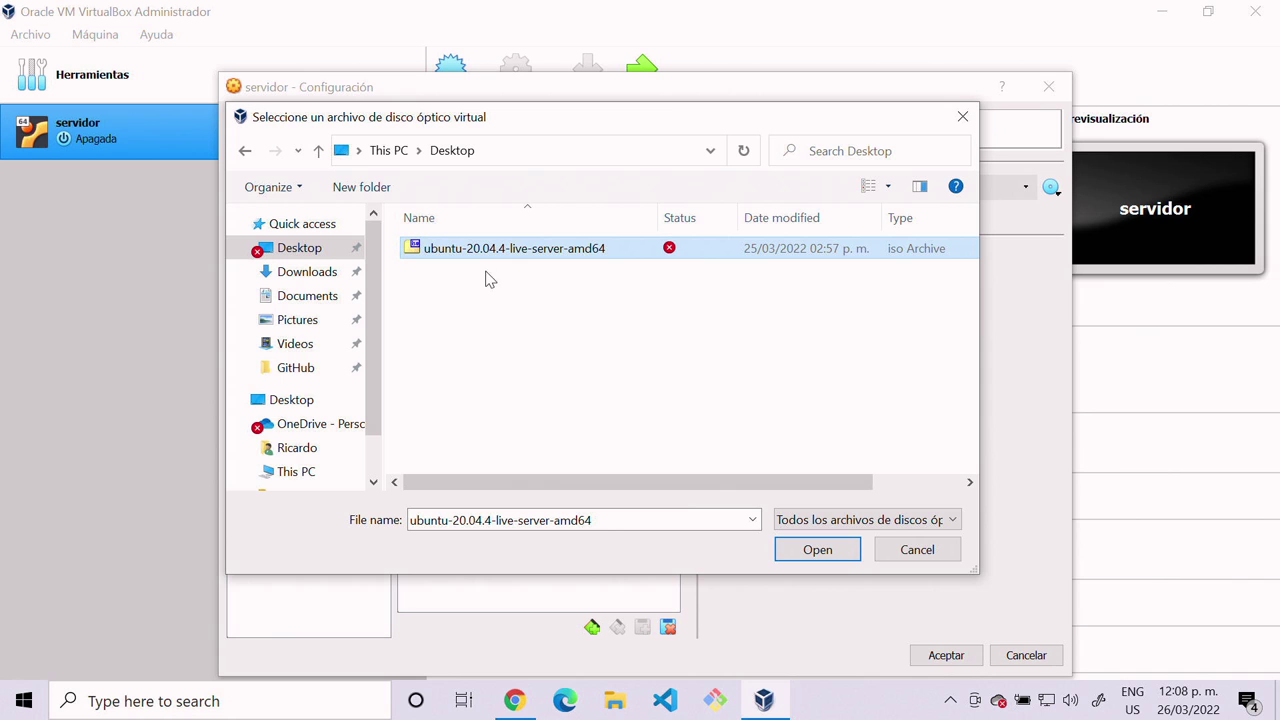
click(817, 550)
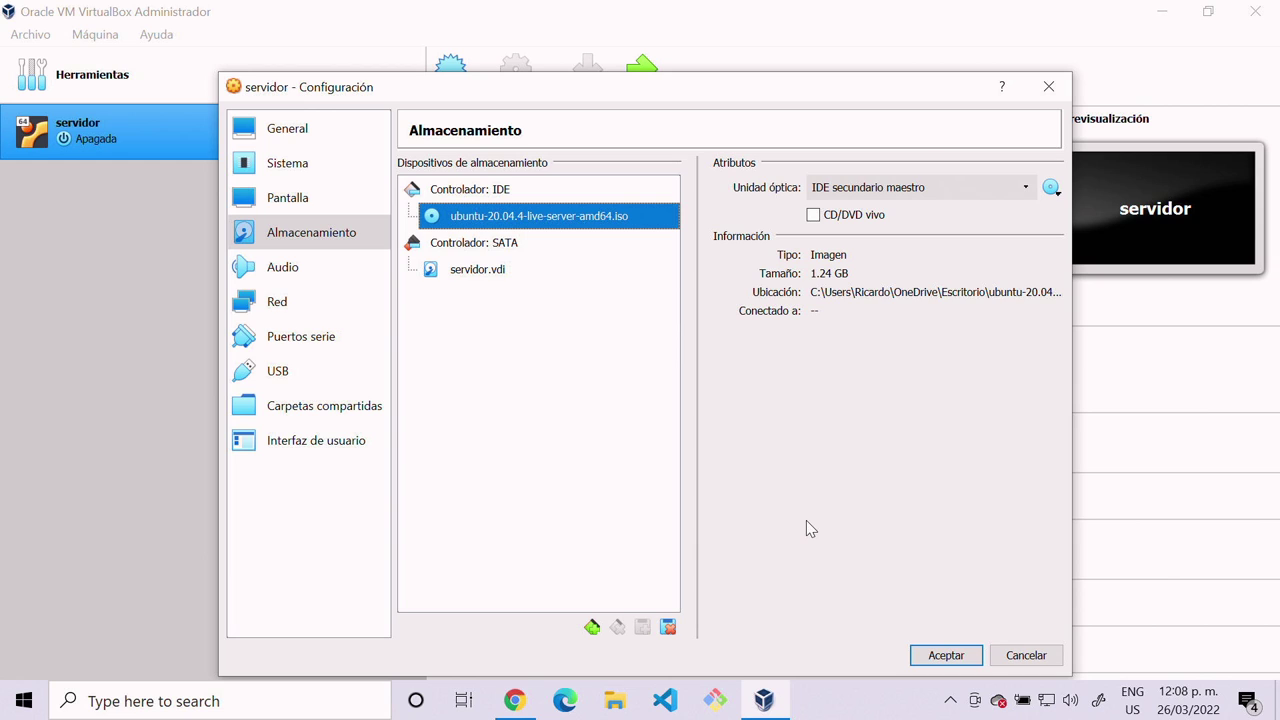
Enable network Adaptador 2 as Adaptador puente on the Realtek PCIe GbE Family Controller and save the machine's settings
click(312, 310)
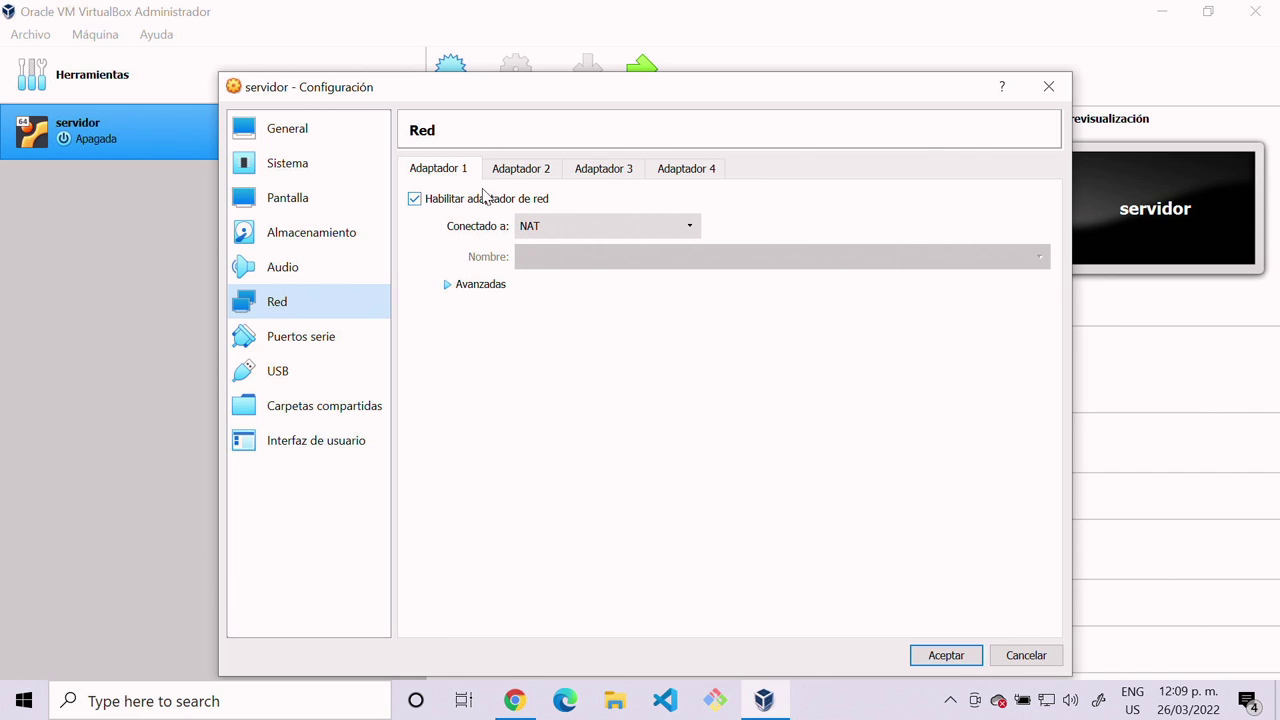
click(517, 175)
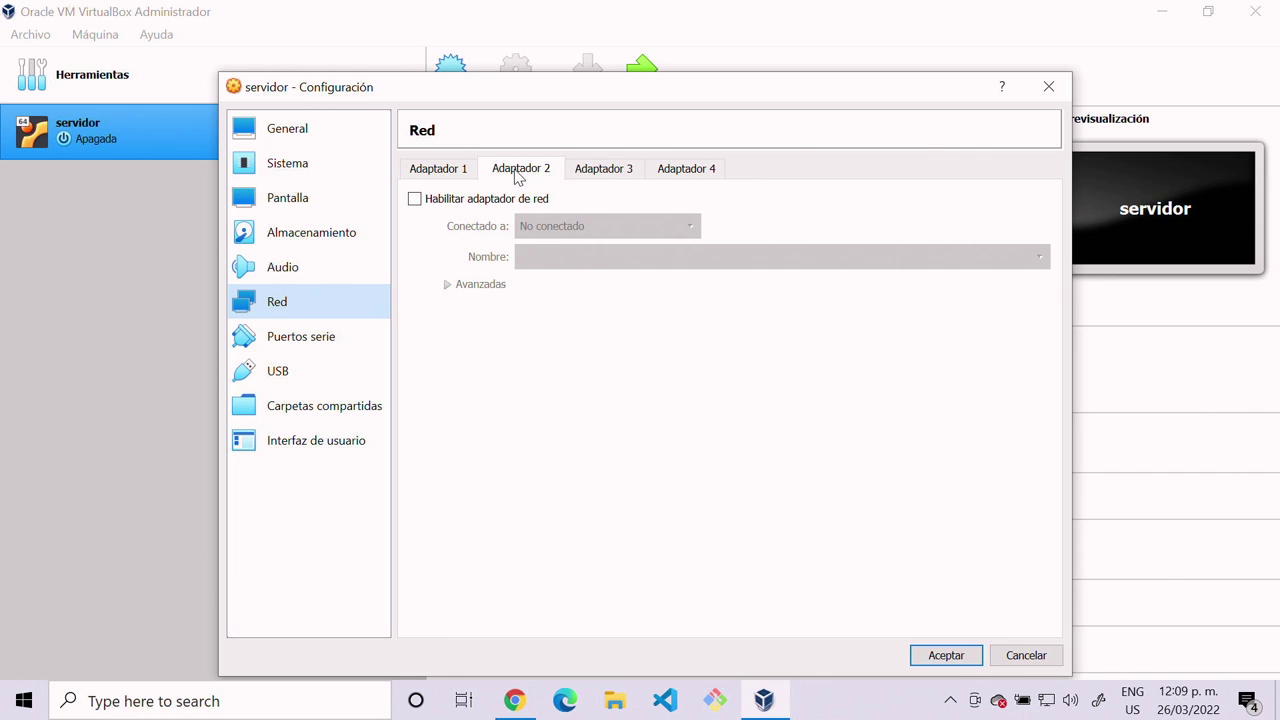
click(415, 200)
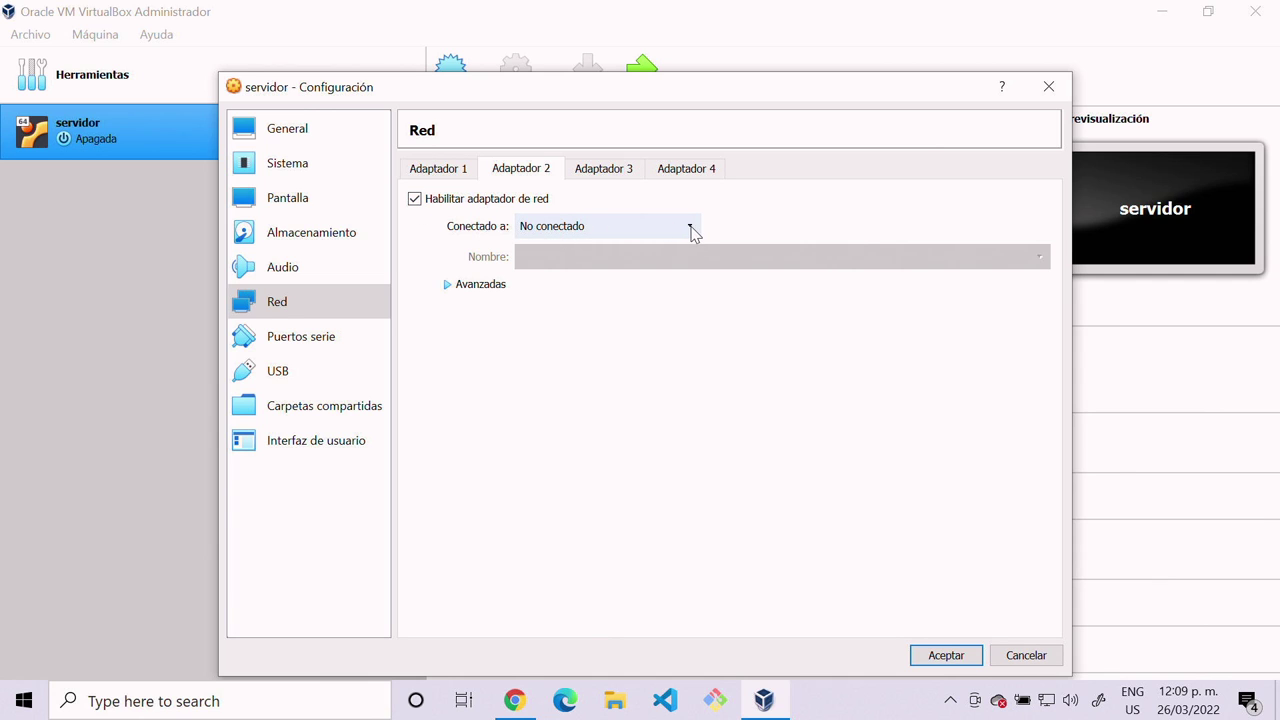
click(691, 229)
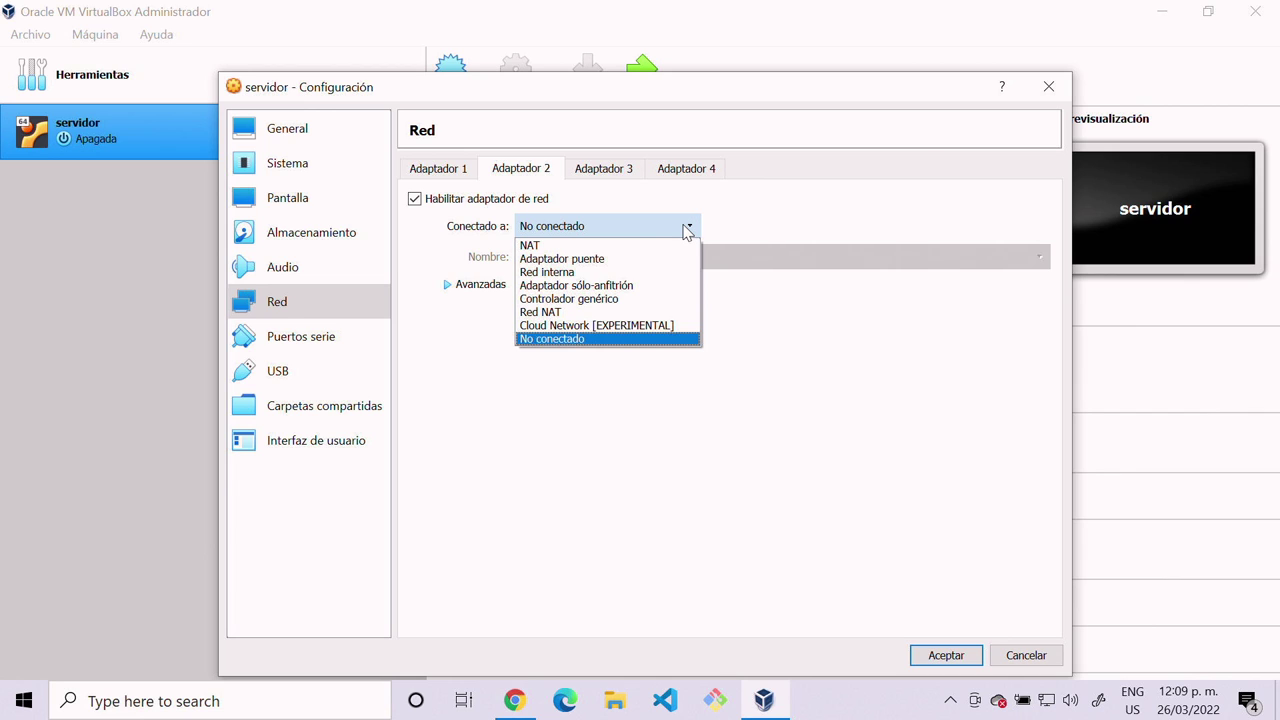
click(627, 264)
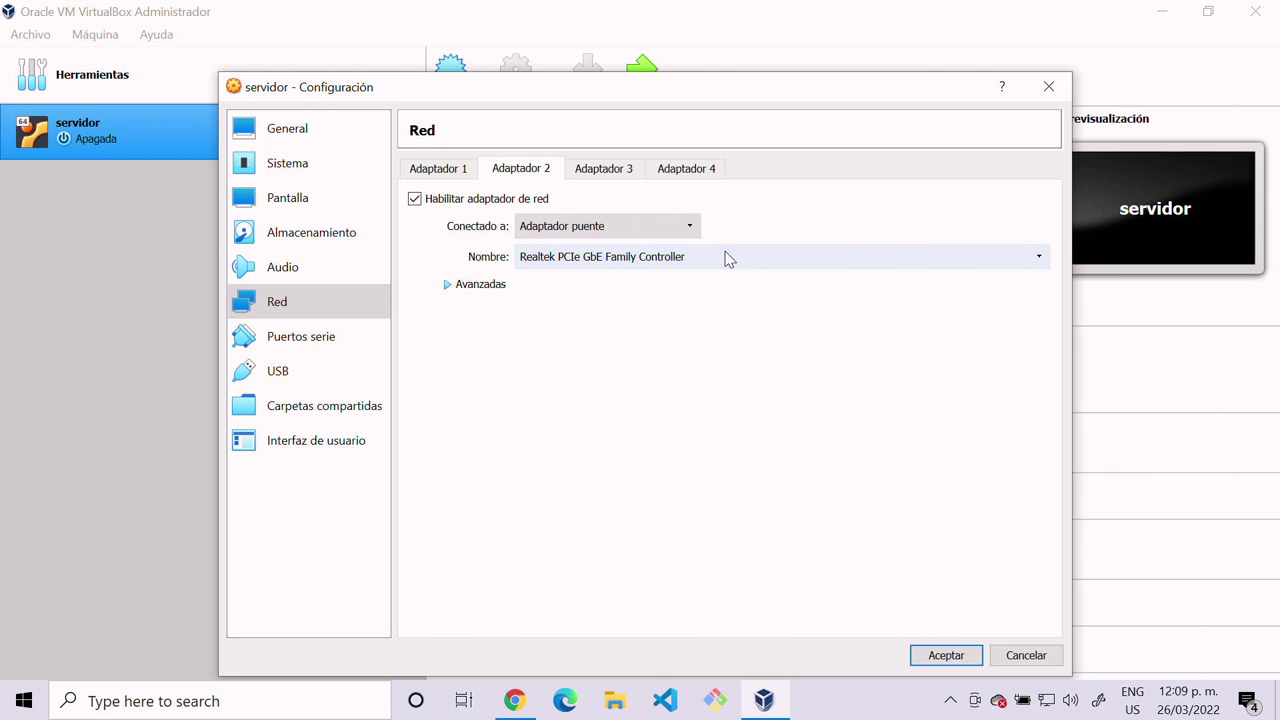
click(562, 265)
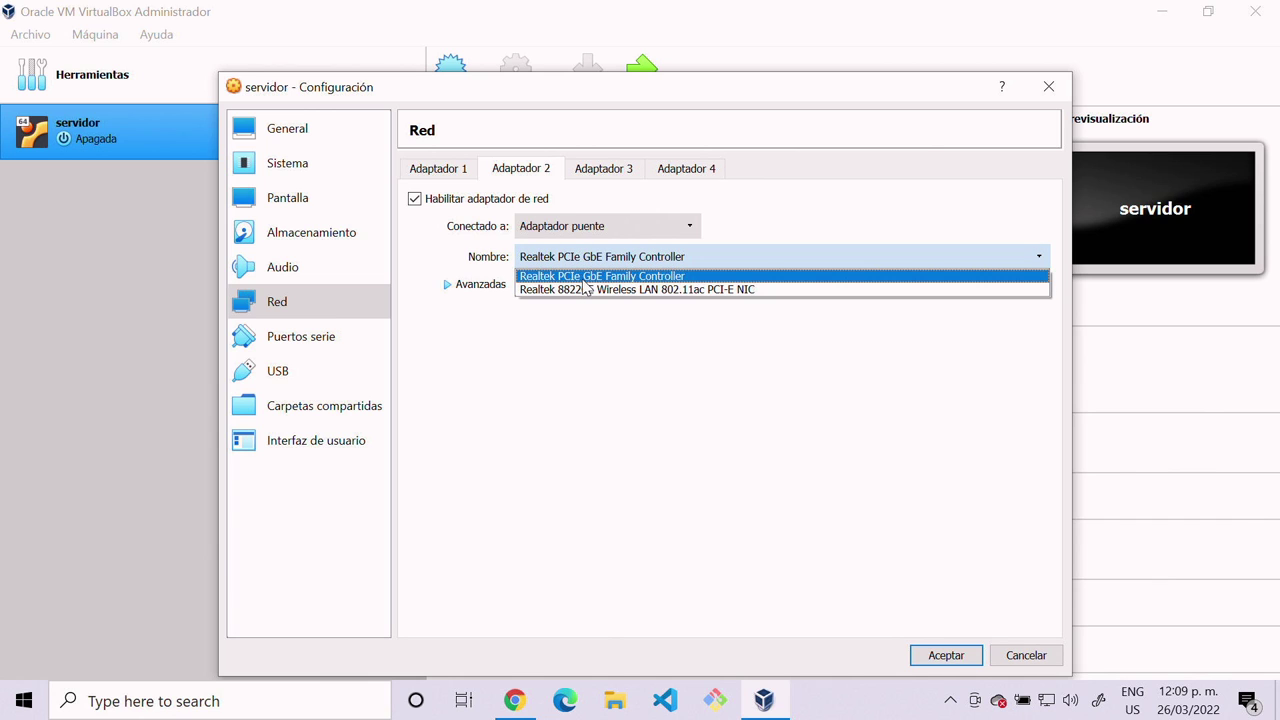
key(Escape)
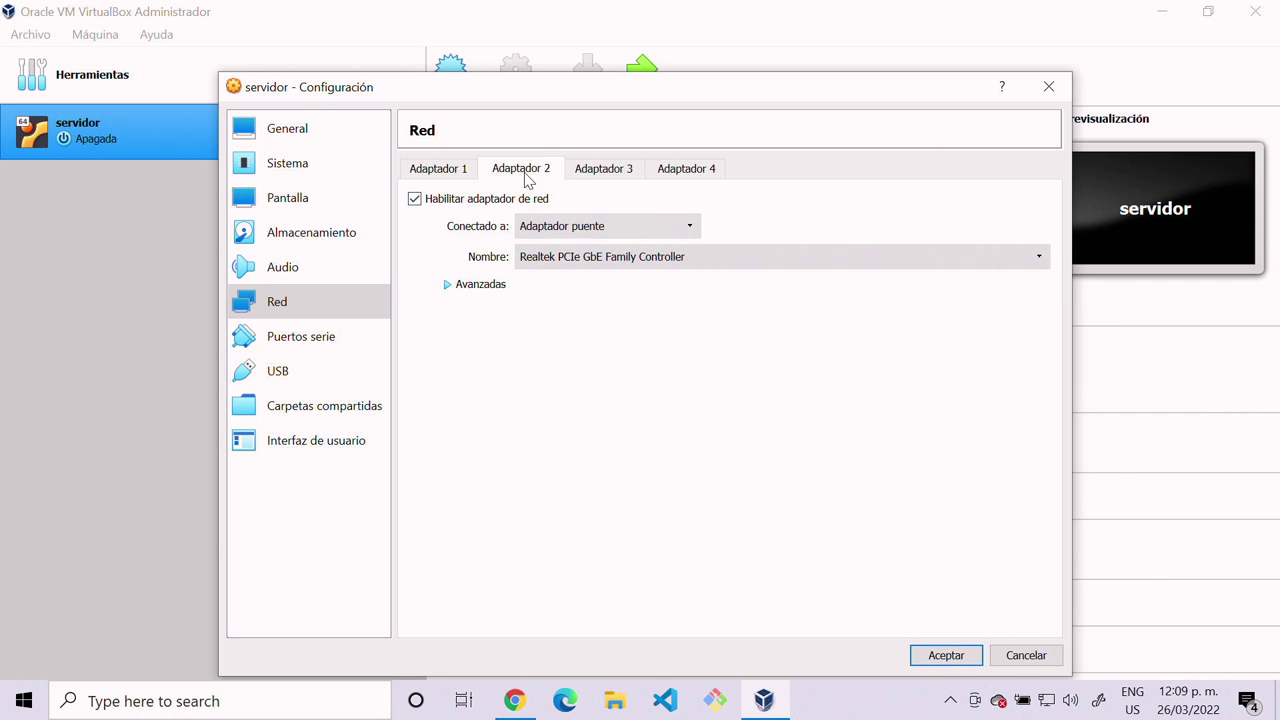
click(281, 231)
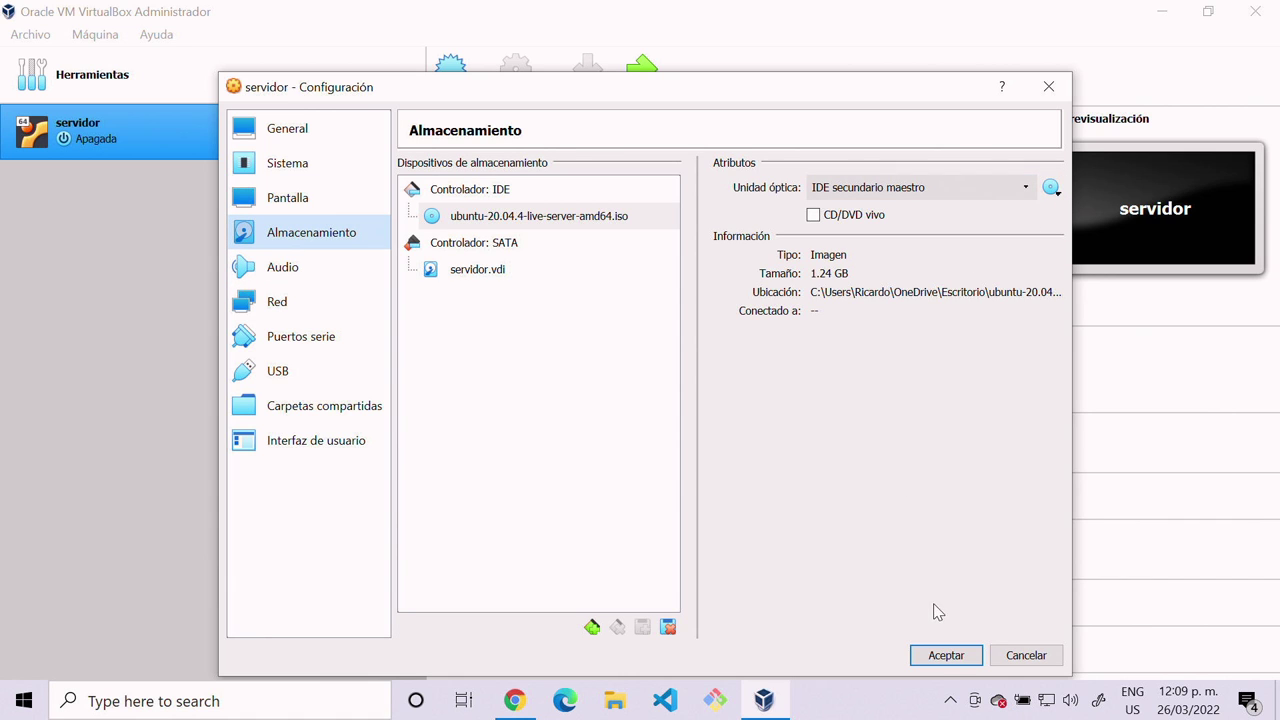
click(937, 657)
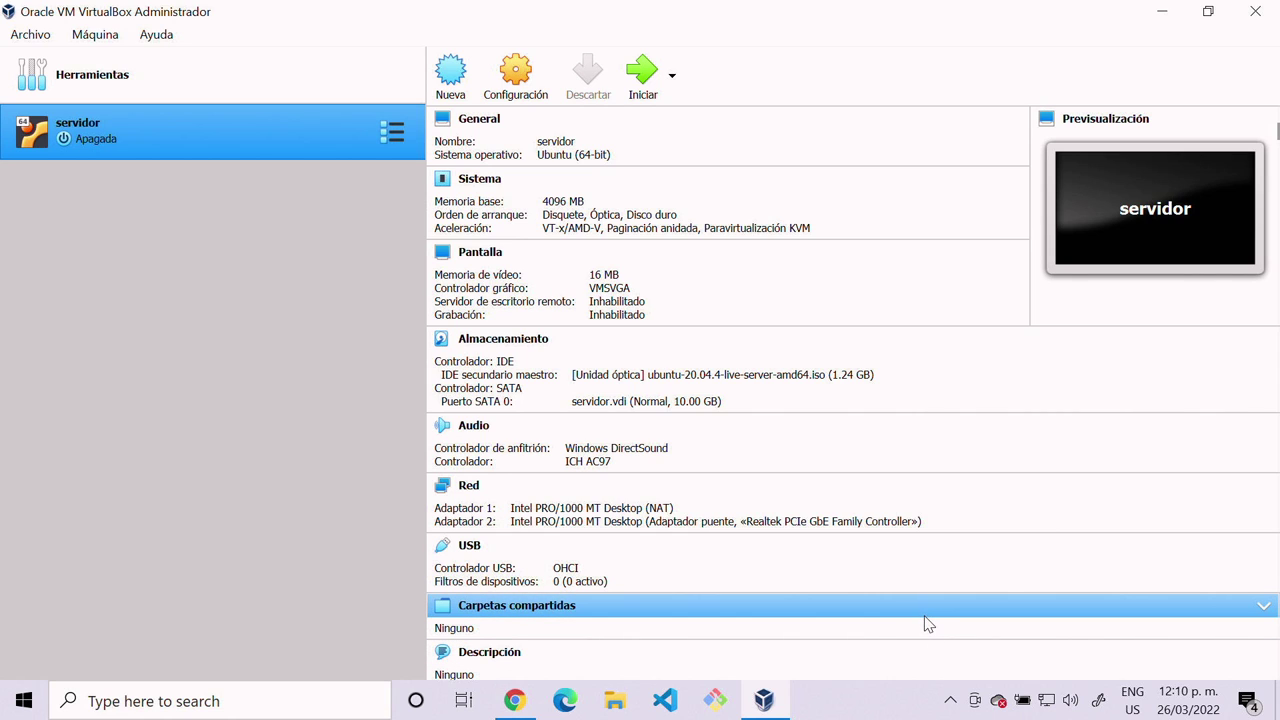
Start the servidor machine and dismiss its keyboard auto-capture and mouse integration notices
click(647, 94)
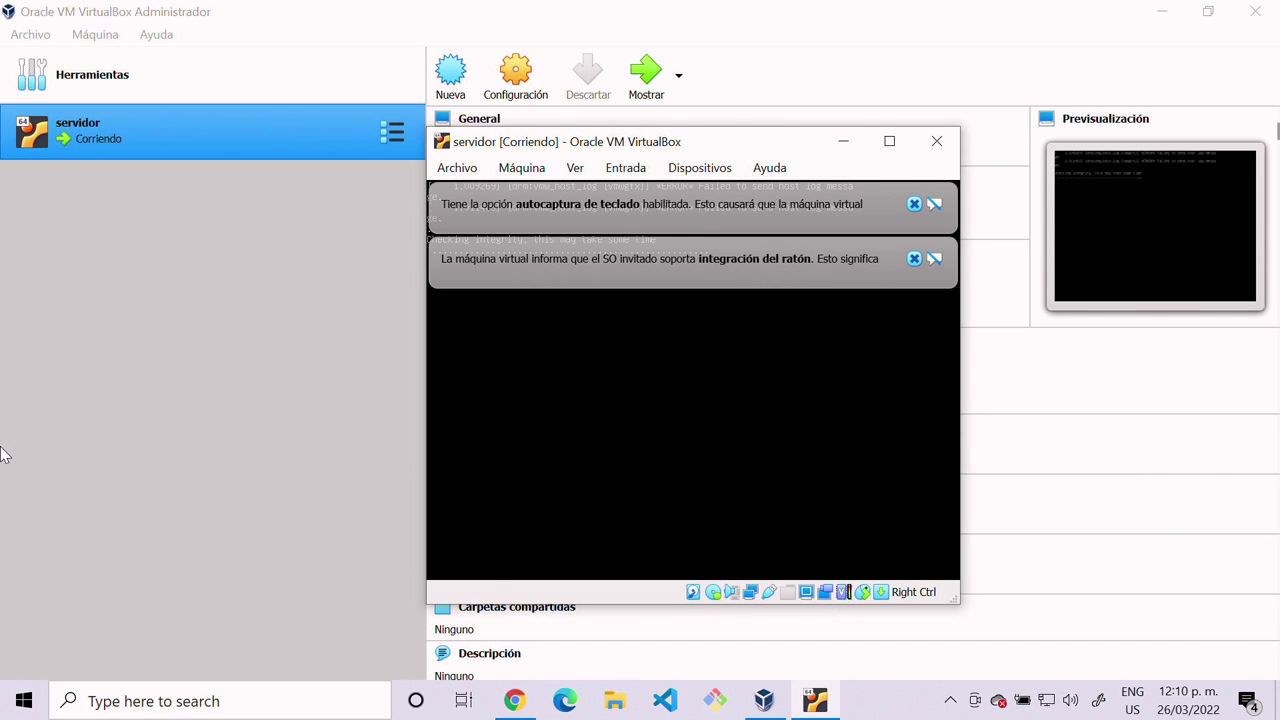
click(914, 258)
click(914, 204)
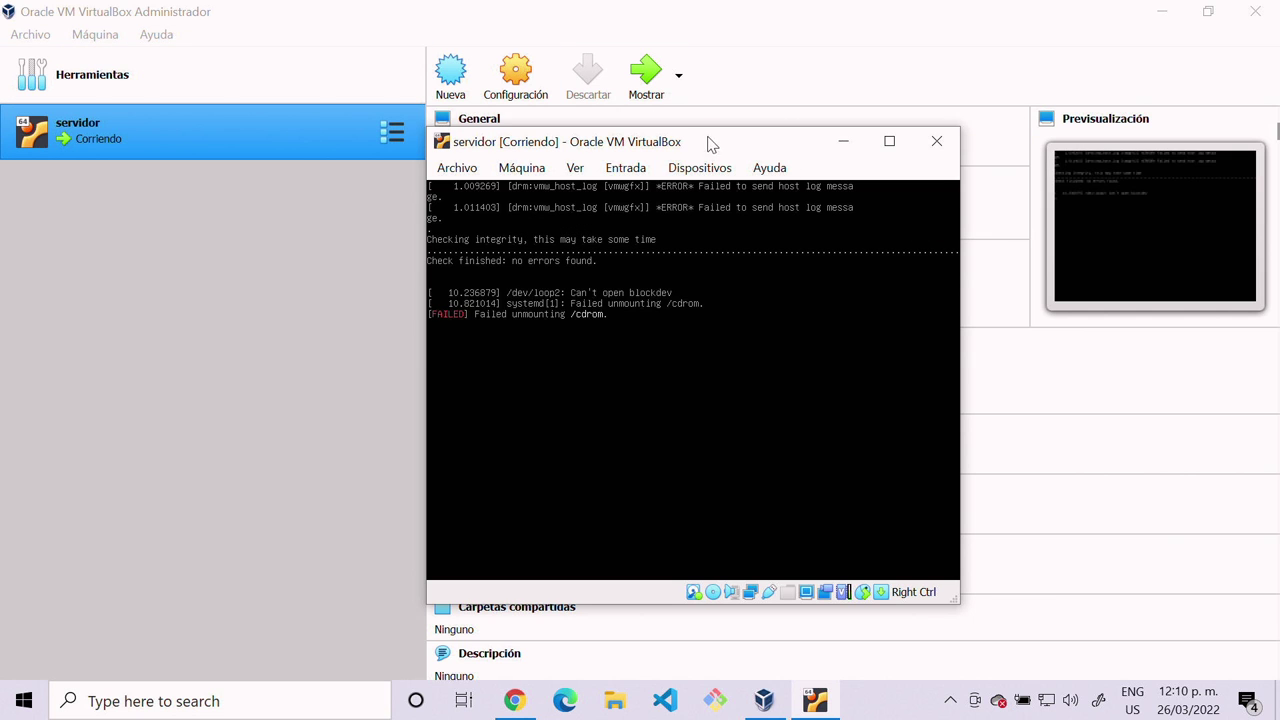
Switch the running servidor machine's display to Modo escalado and maximize its window
mouse_move(709, 143)
mouse_down()
mouse_move(789, 131)
mouse_move(688, 157)
mouse_up()
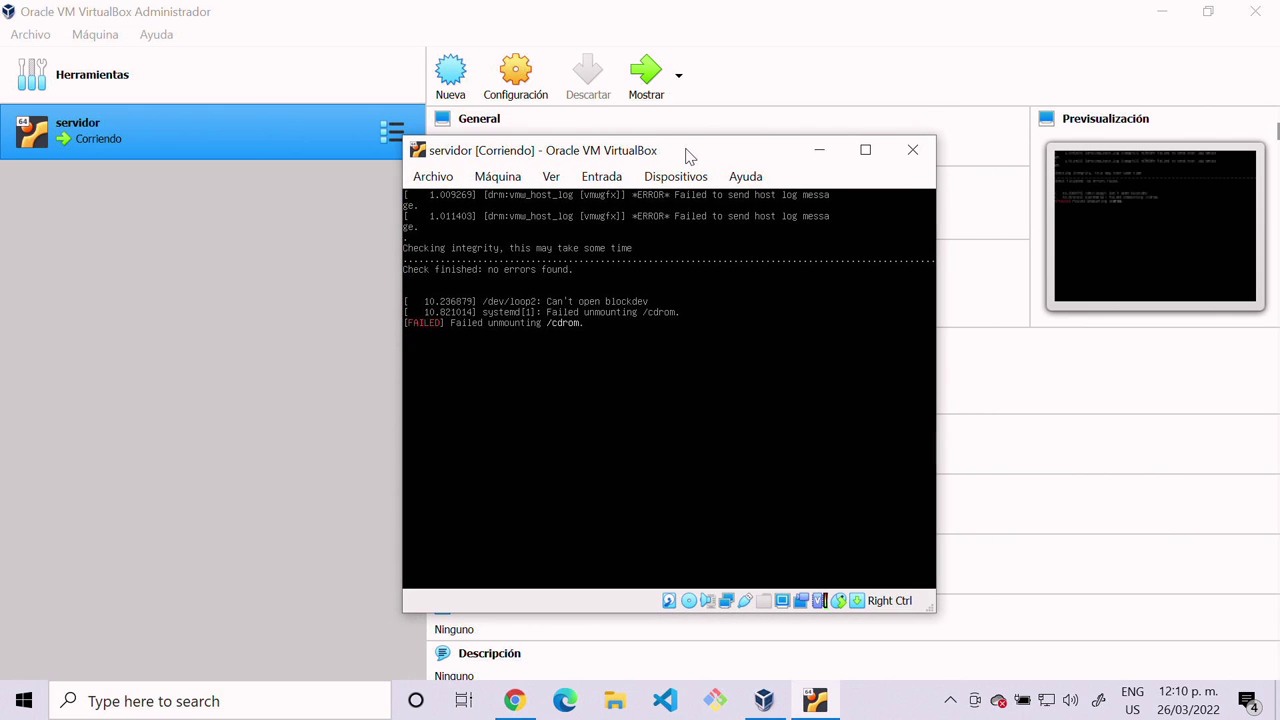
click(865, 149)
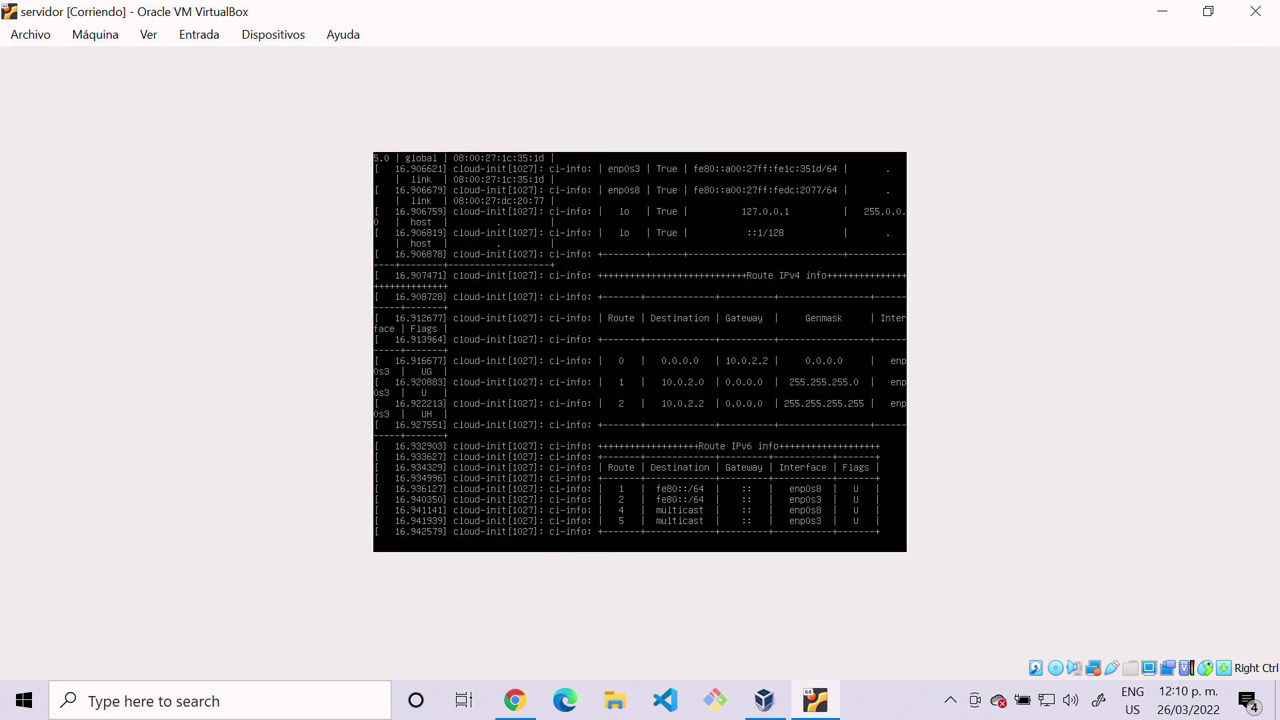
click(148, 36)
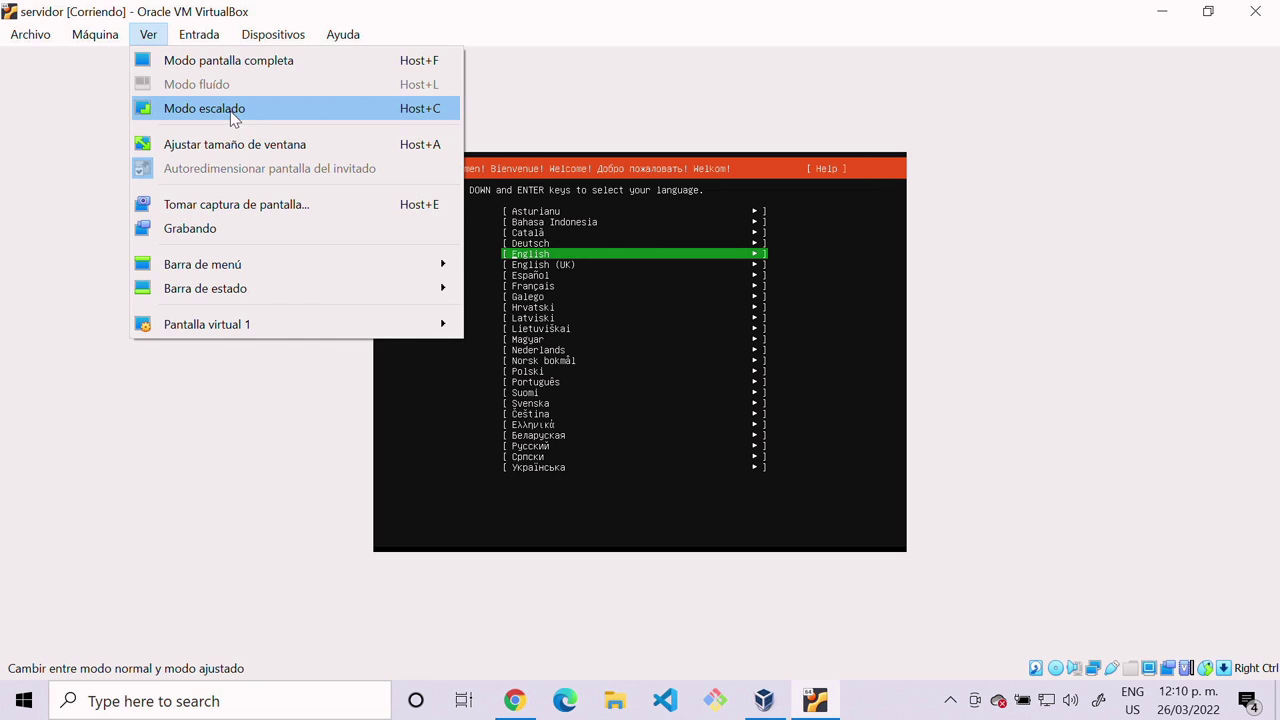
click(230, 110)
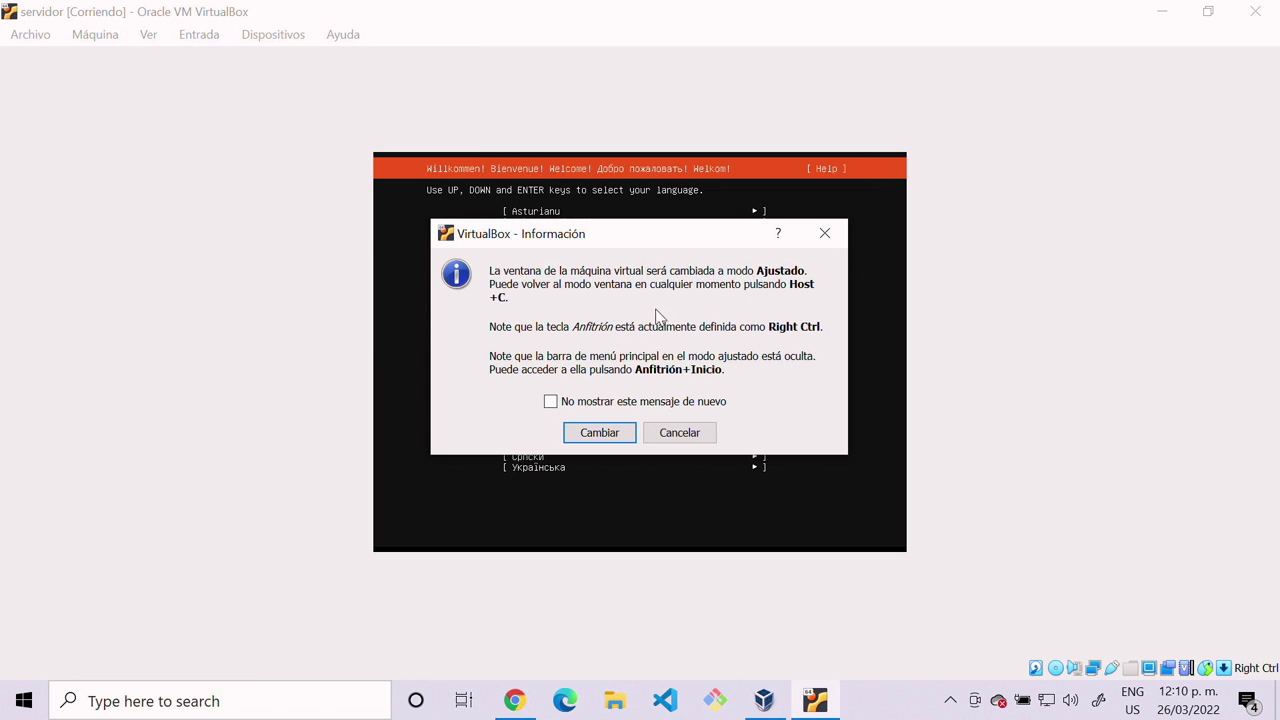
click(600, 433)
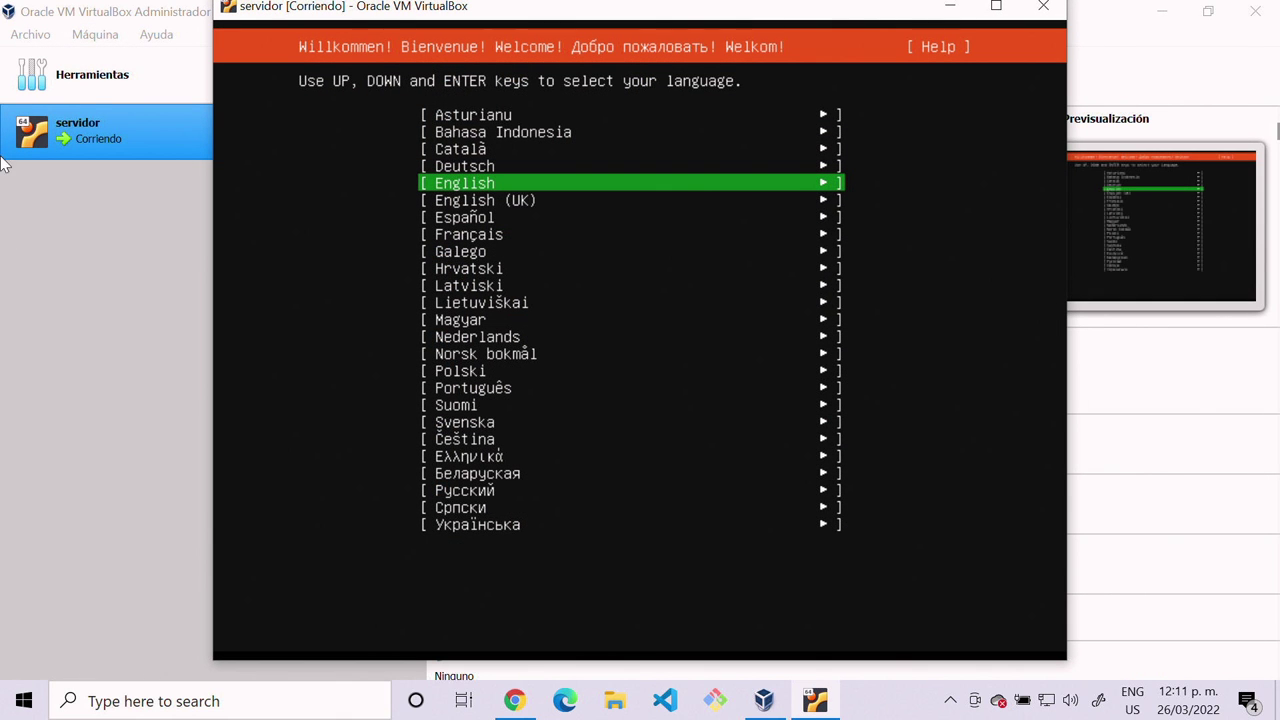
drag(476, 6, 540, 33)
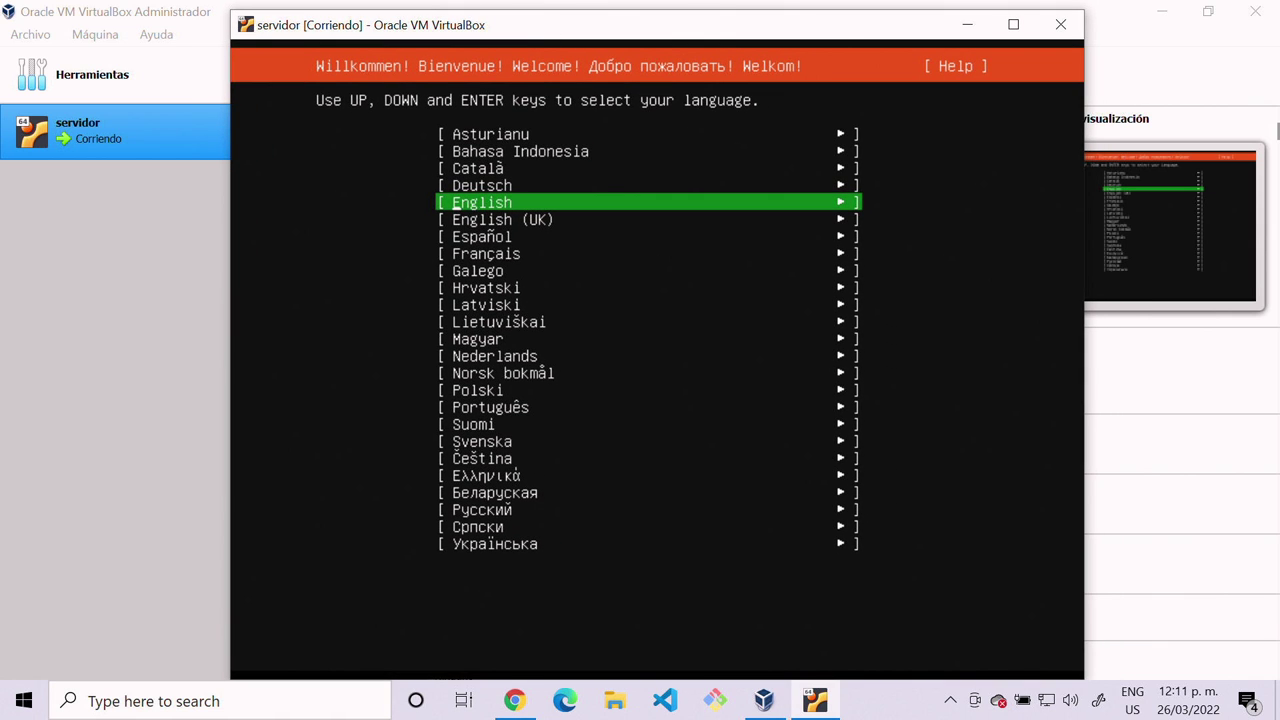
click(1013, 24)
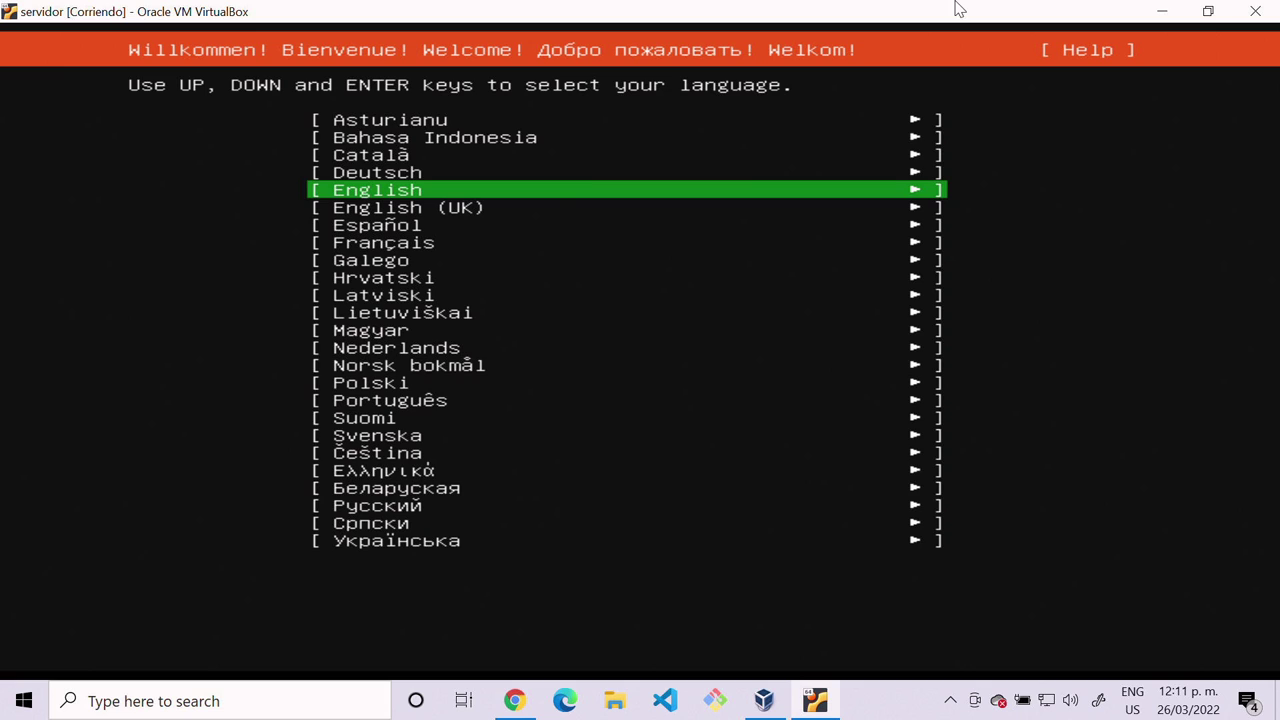
Choose Español as the Ubuntu Server installer language
key(Down)
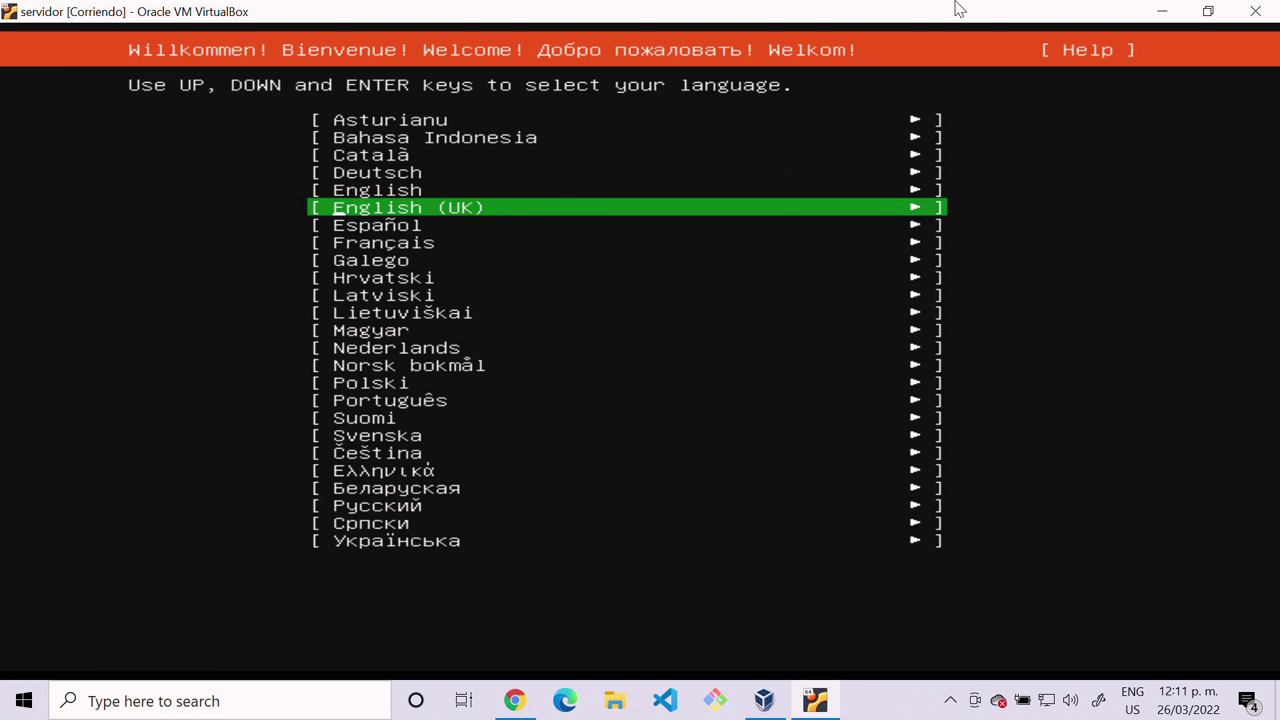
key(Up)
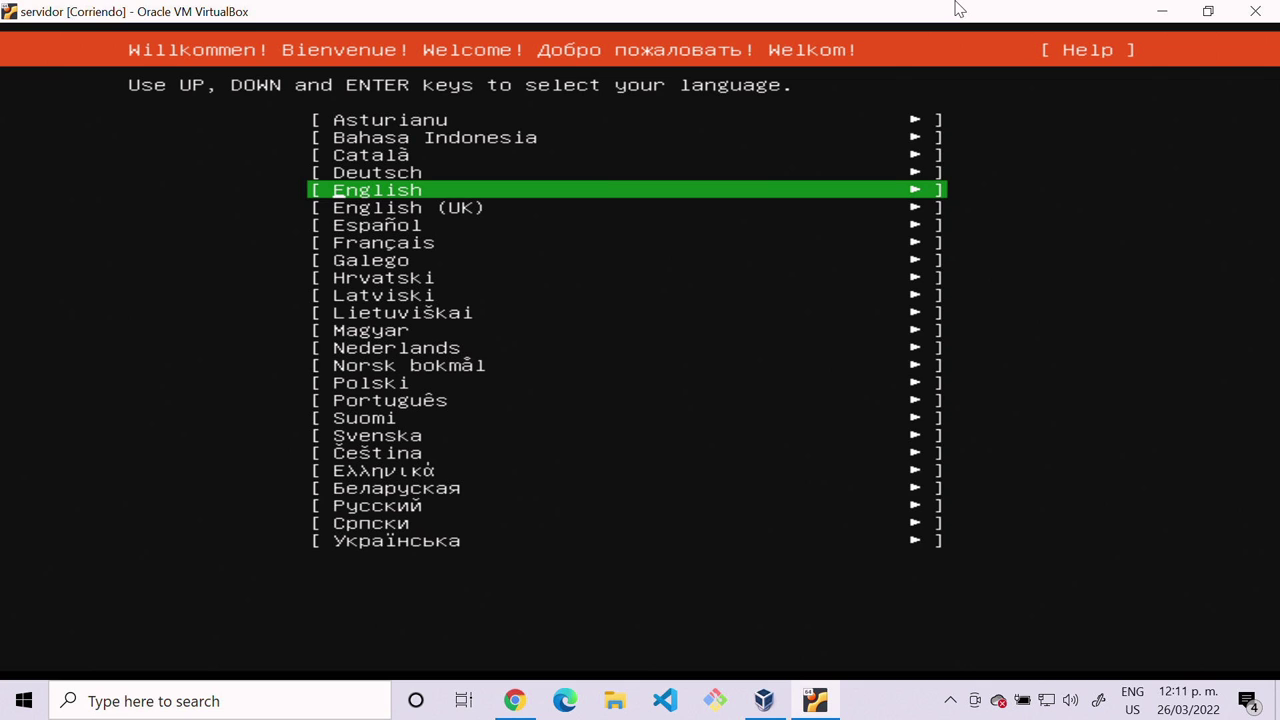
key(Down)
key(Down)
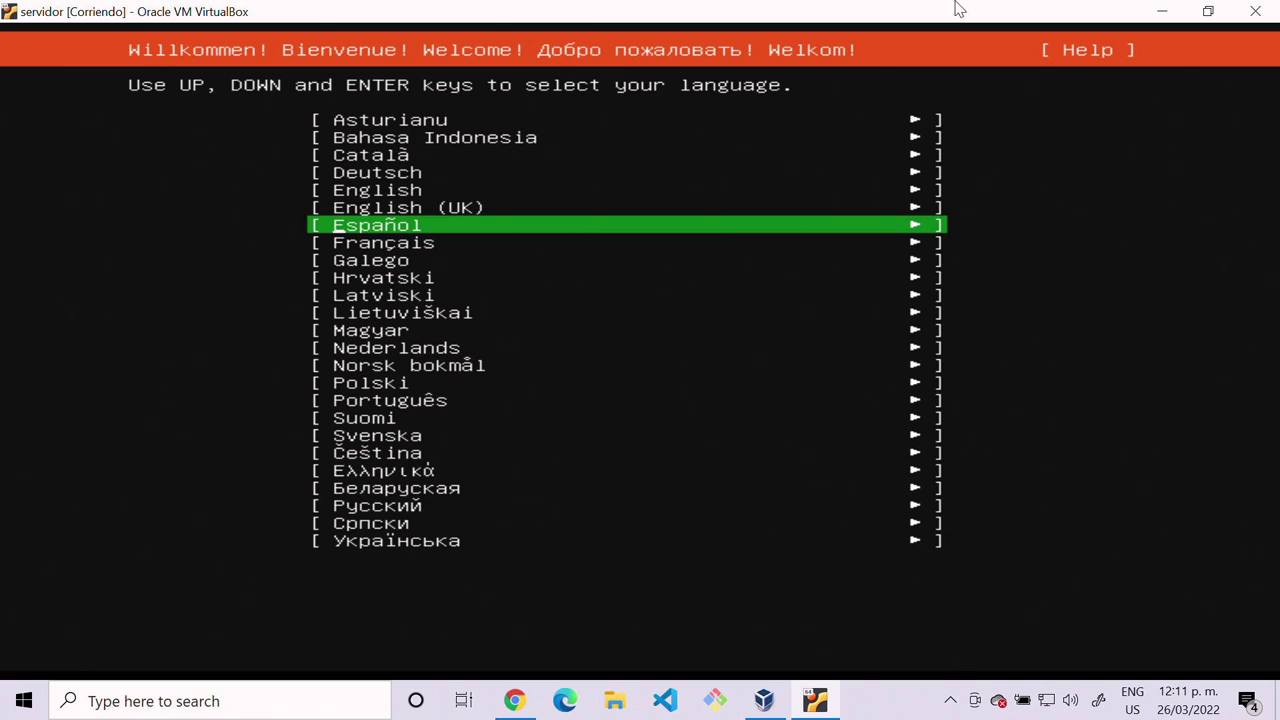
key(Return)
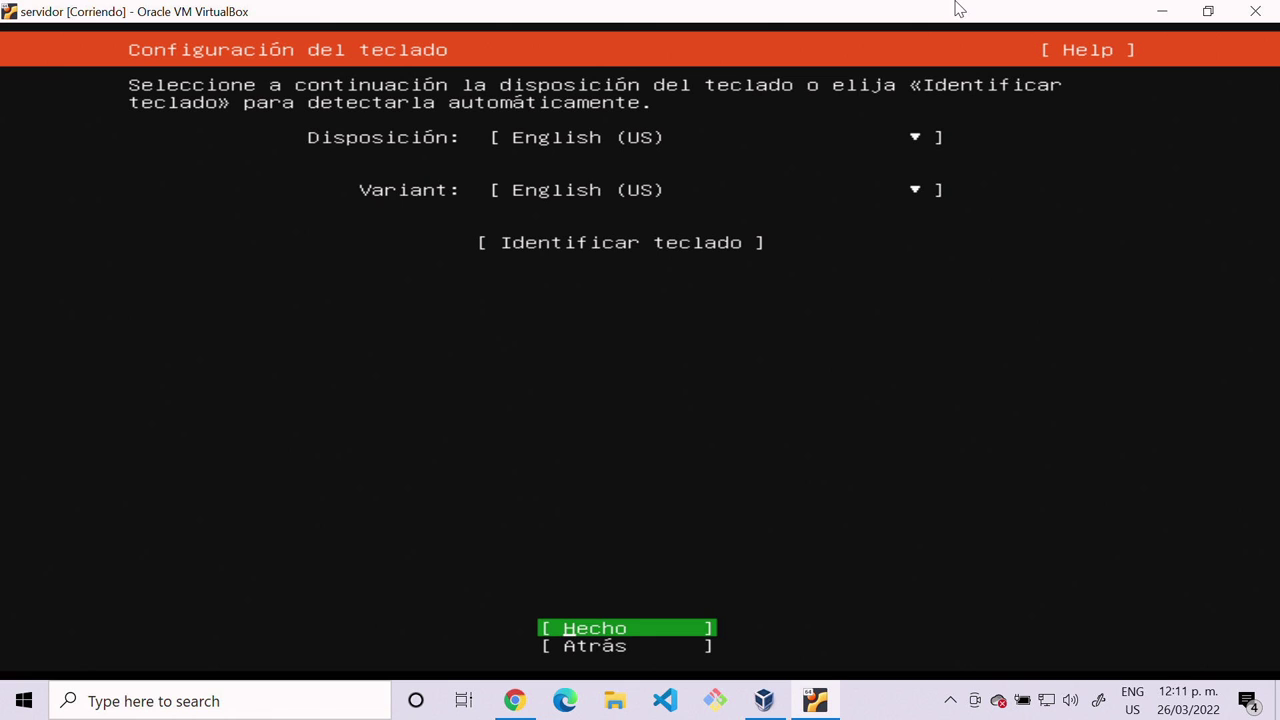
Set the keyboard layout (Disposición) to Spanish in the installer's keyboard configuration
key(Up)
key(Up)
key(Up)
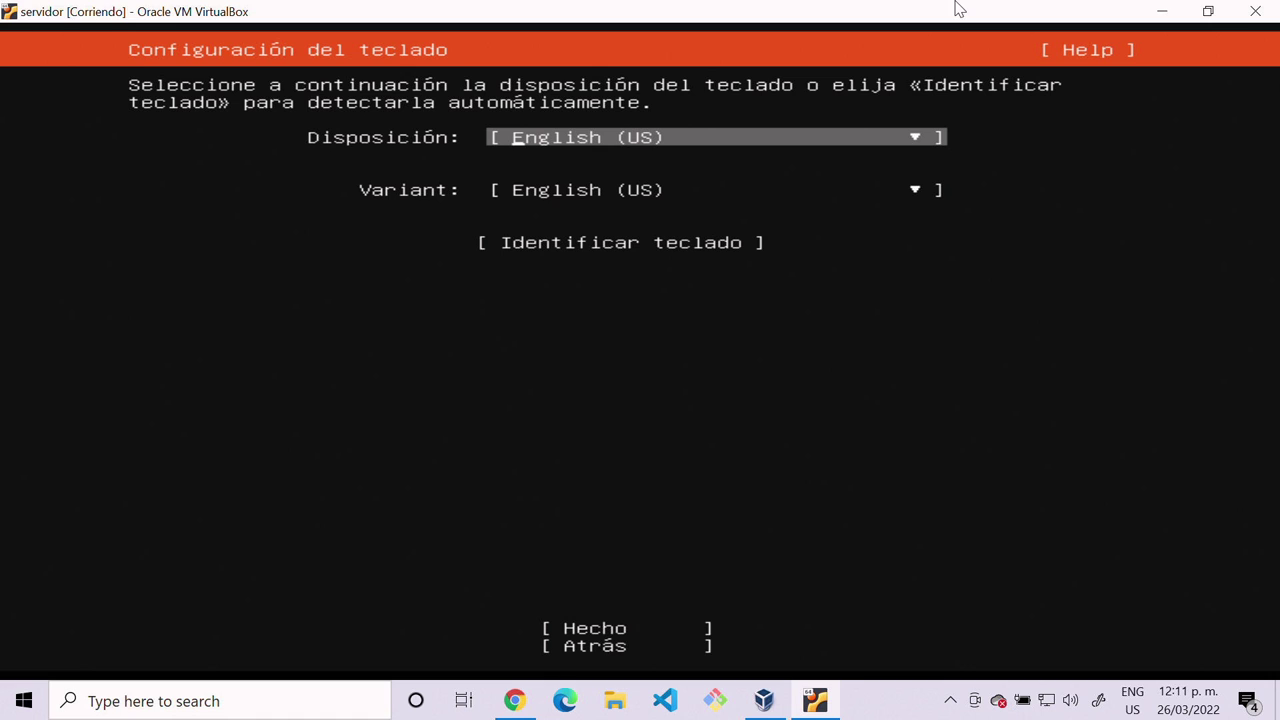
key(Return)
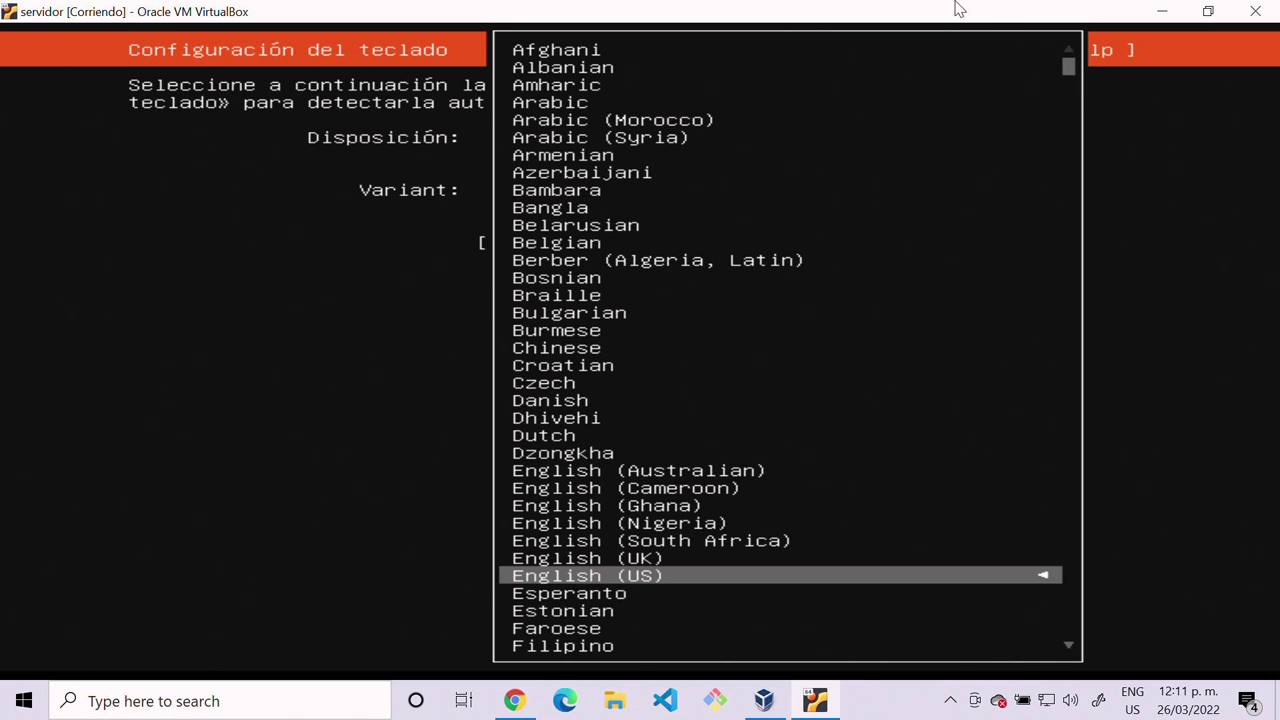
key(Down)
key(Up)
key(Up)
key(Up)
key(Up)
key(Up)
key(Up)
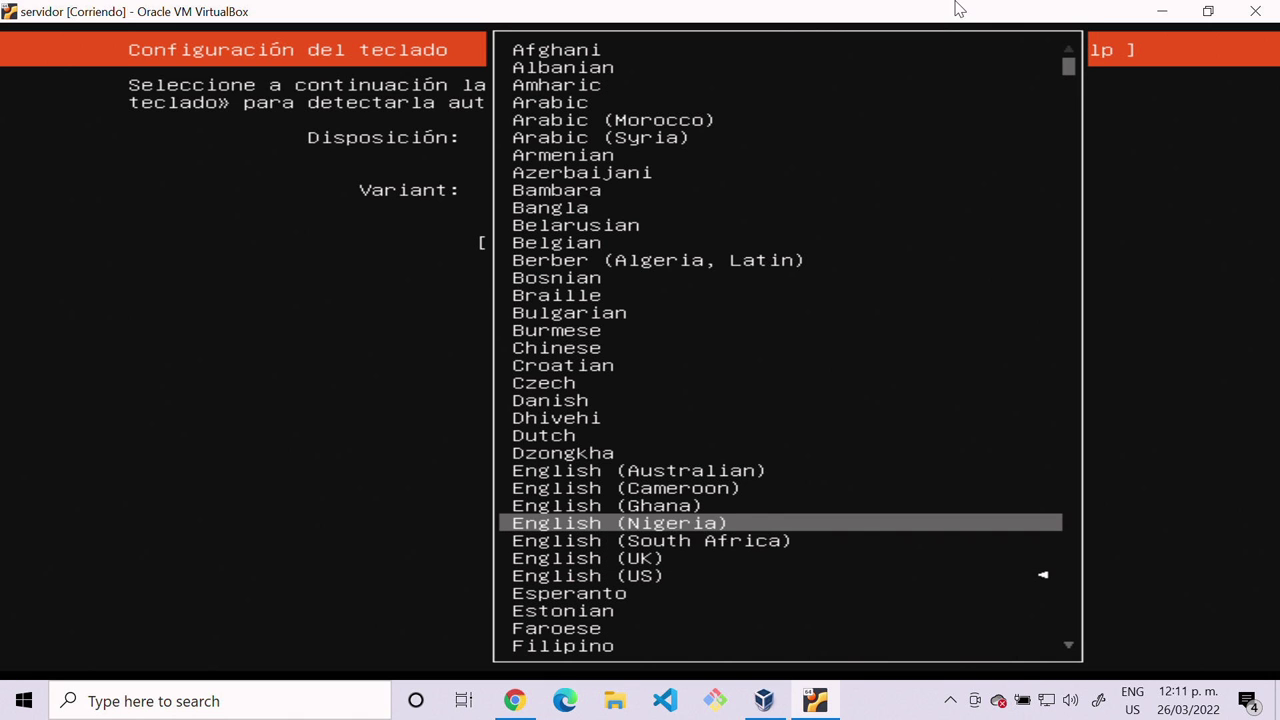
key(Up)
key(Up)
key(Up)
key(Up)
key(Up)
key(Up)
key(Up)
key(Up)
key(Up)
key(Up)
key(Up)
key(Up)
key(Up)
key(Up)
key(Up)
key(Up)
key(Up)
key(Up)
key(Up)
key(Up)
key(Up)
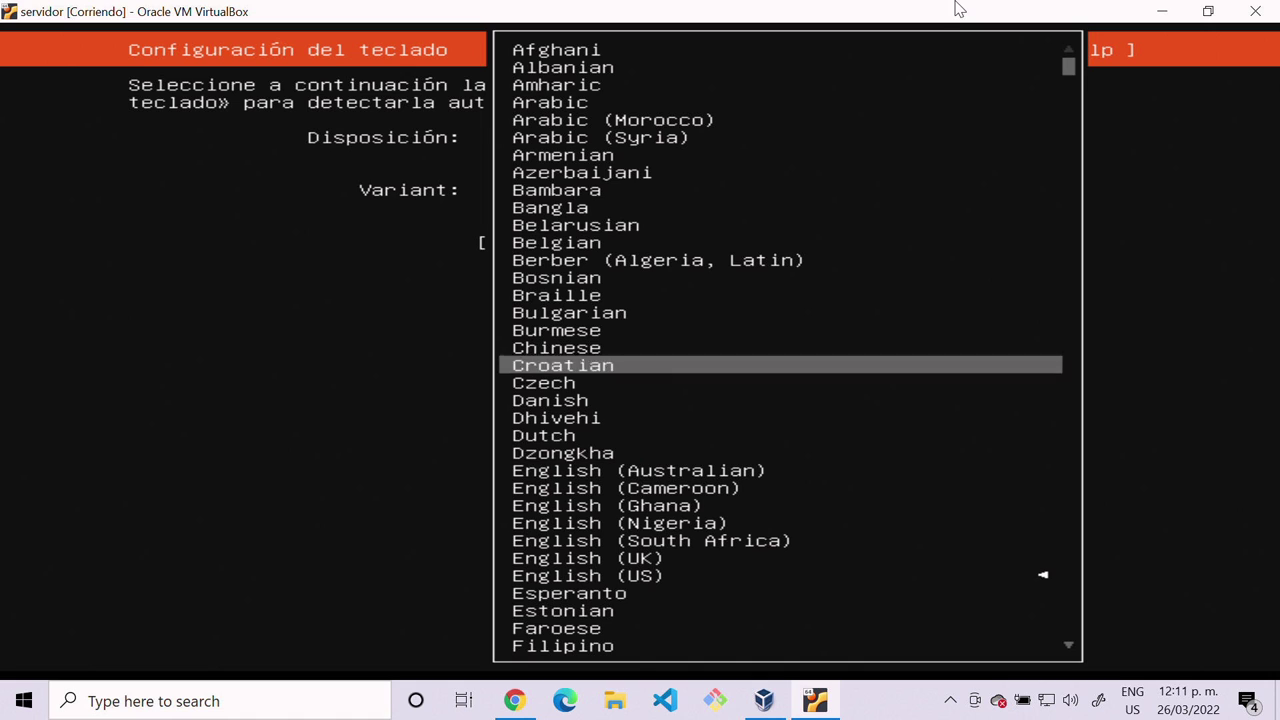
key(Down)
key(Down)
key(Down)
key(Down)
key(Down)
key(Down)
key(Down)
key(Down)
key(Down)
key(Down)
key(Down)
key(Down)
key(Down)
key(Down)
key(Down)
key(Down)
key(Down)
key(Down)
key(Down)
key(Down)
key(Down)
key(Down)
key(Down)
key(Down)
key(Down)
key(Down)
key(Down)
key(Down)
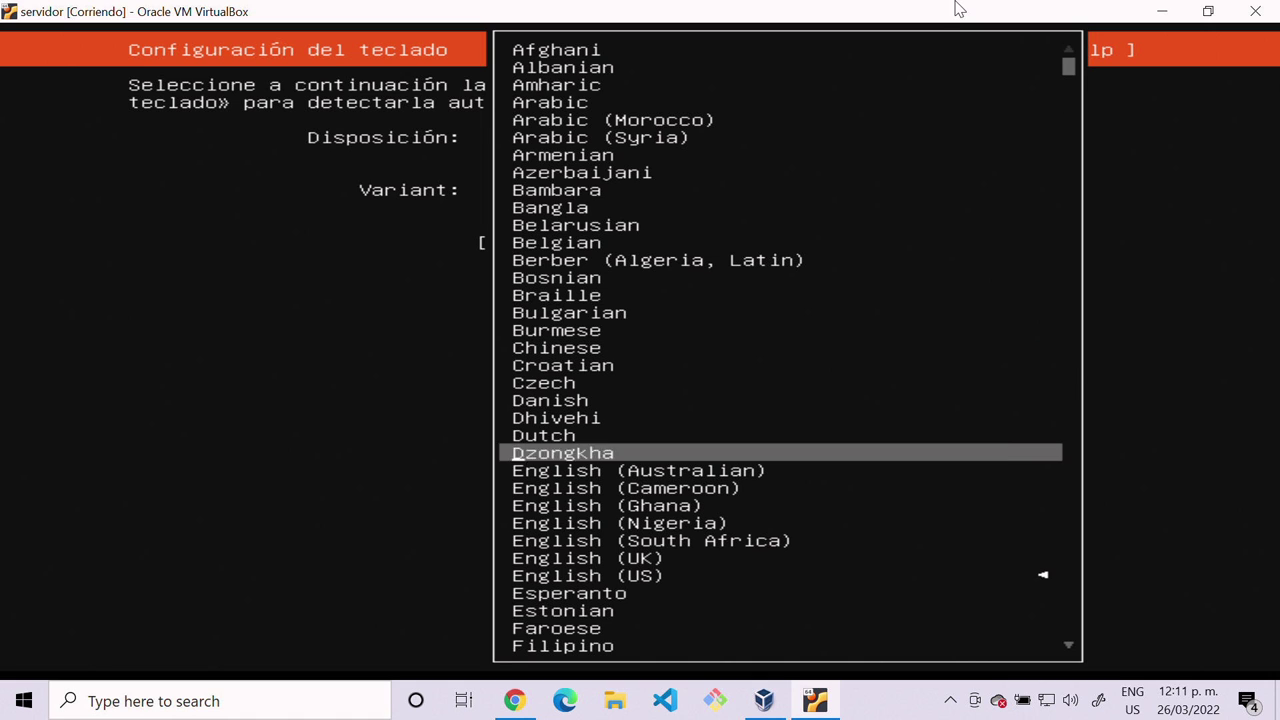
key(Down)
key(Down)
key(Down)
key(Down)
key(Down)
key(Down)
key(Down)
key(Down)
key(Down)
key(Down)
key(Down)
key(Down)
key(Down)
key(Down)
key(Down)
key(Down)
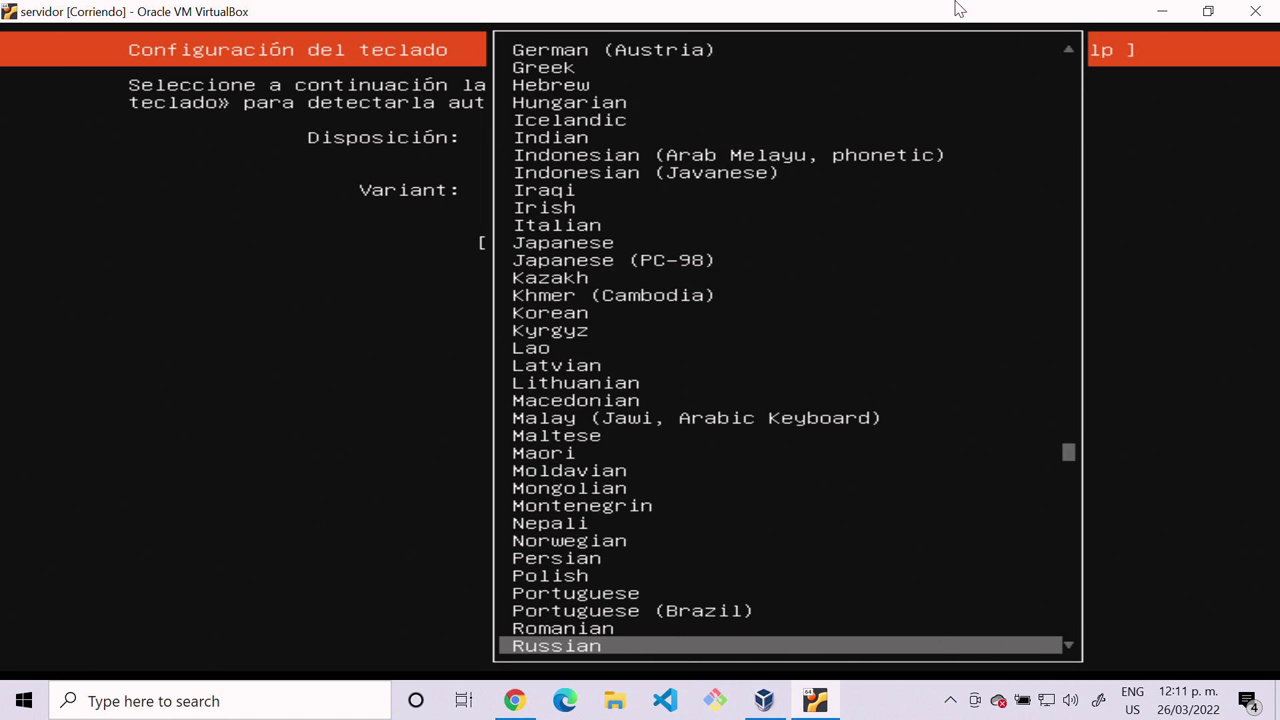
key(Down)
key(Down)
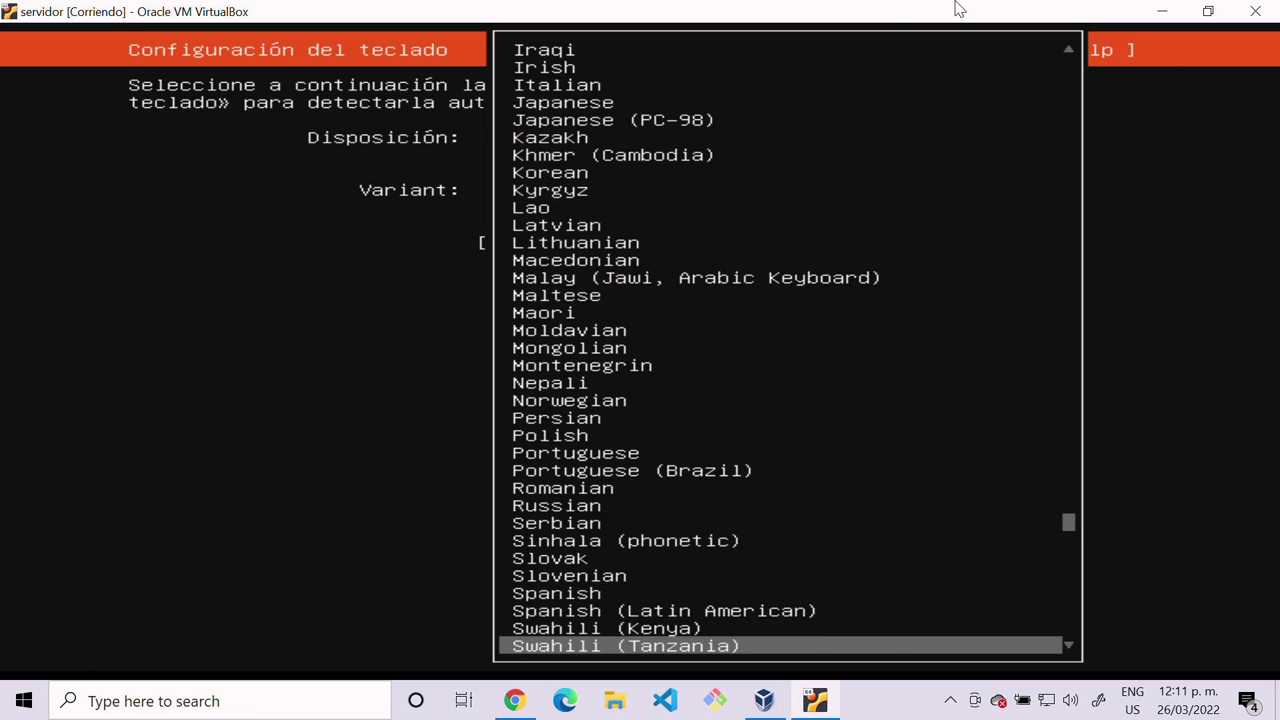
key(Up)
key(Up)
key(Up)
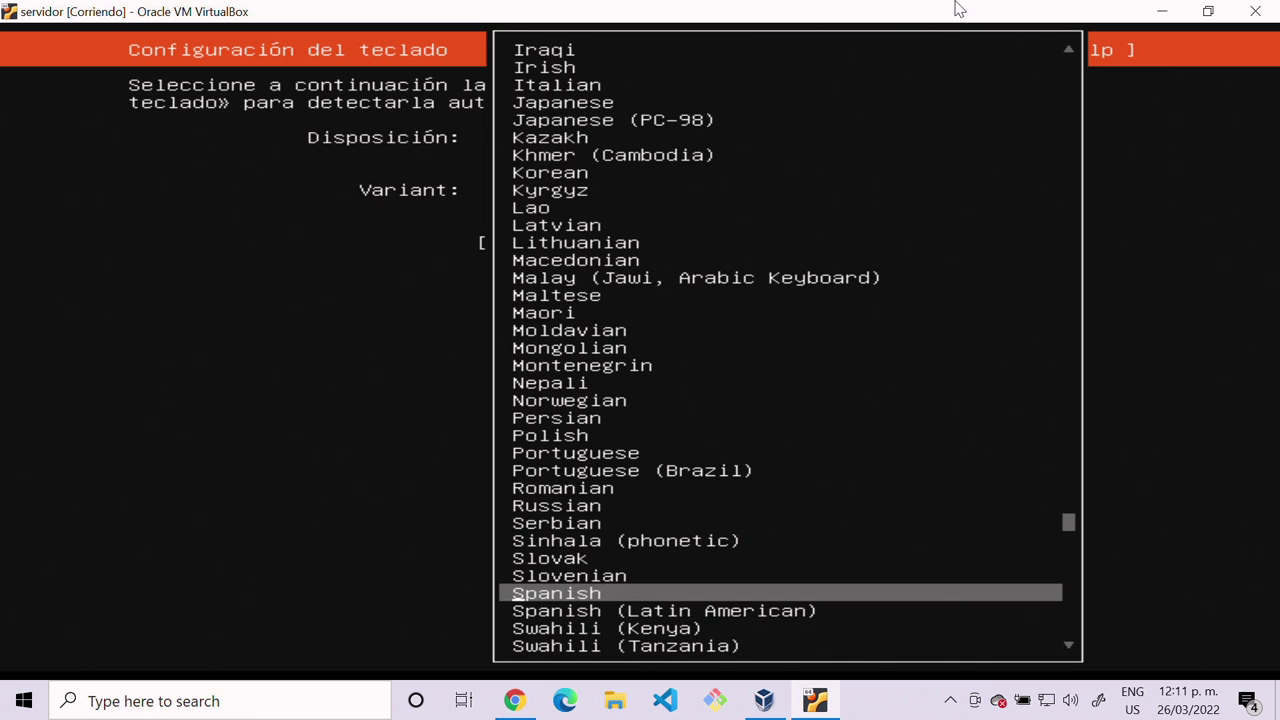
key(Return)
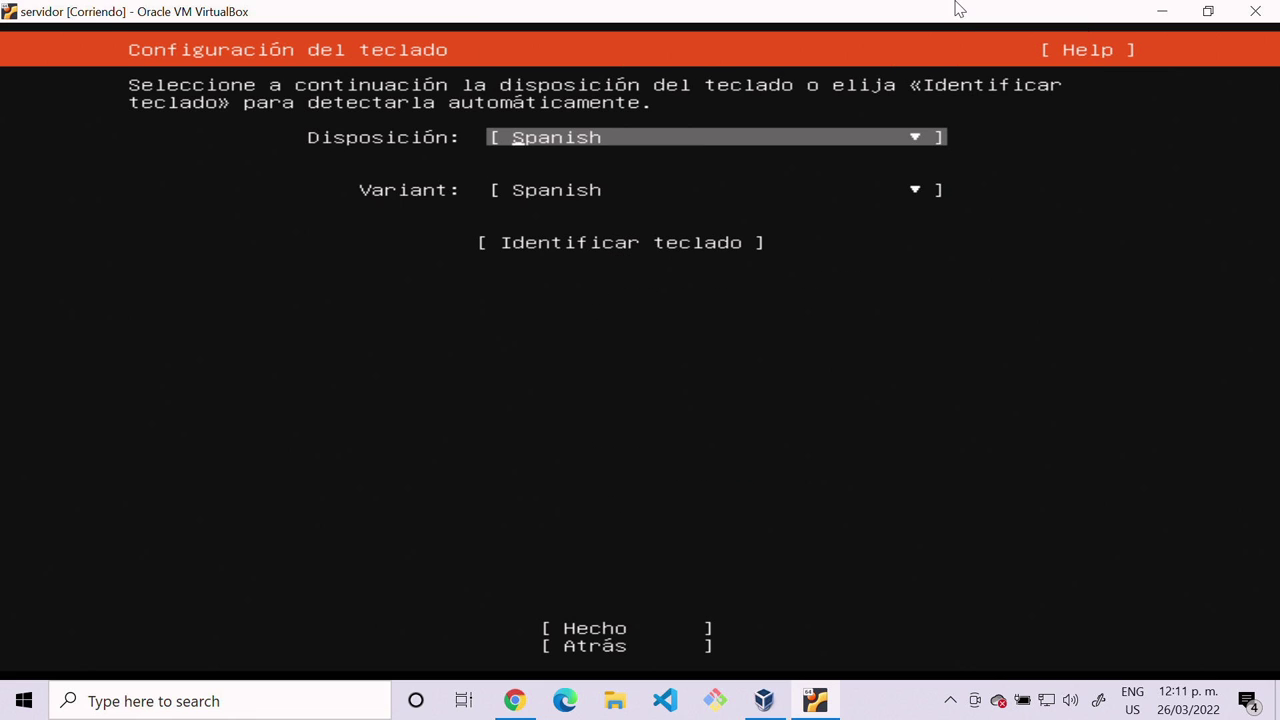
Move the focus past the Spanish variant to Identificar teclado in the keyboard configuration
key(Tab)
key(Tab)
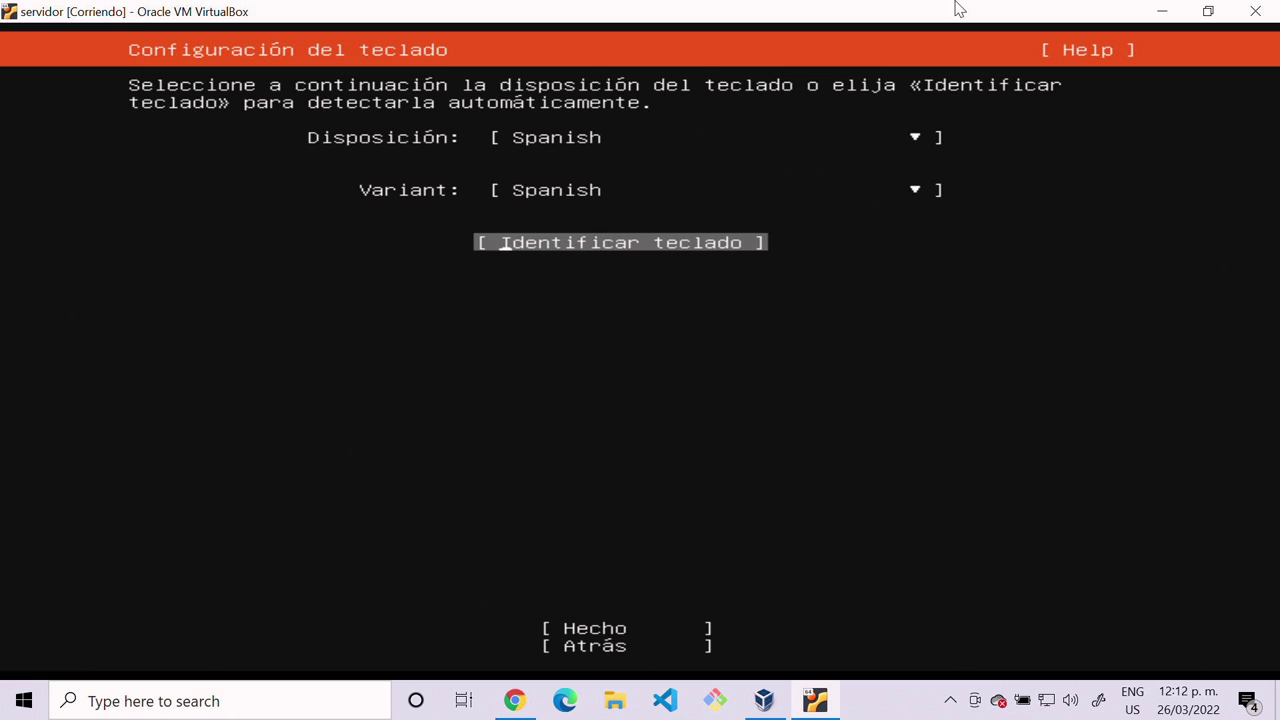
key(Tab)
key(shift+Tab)
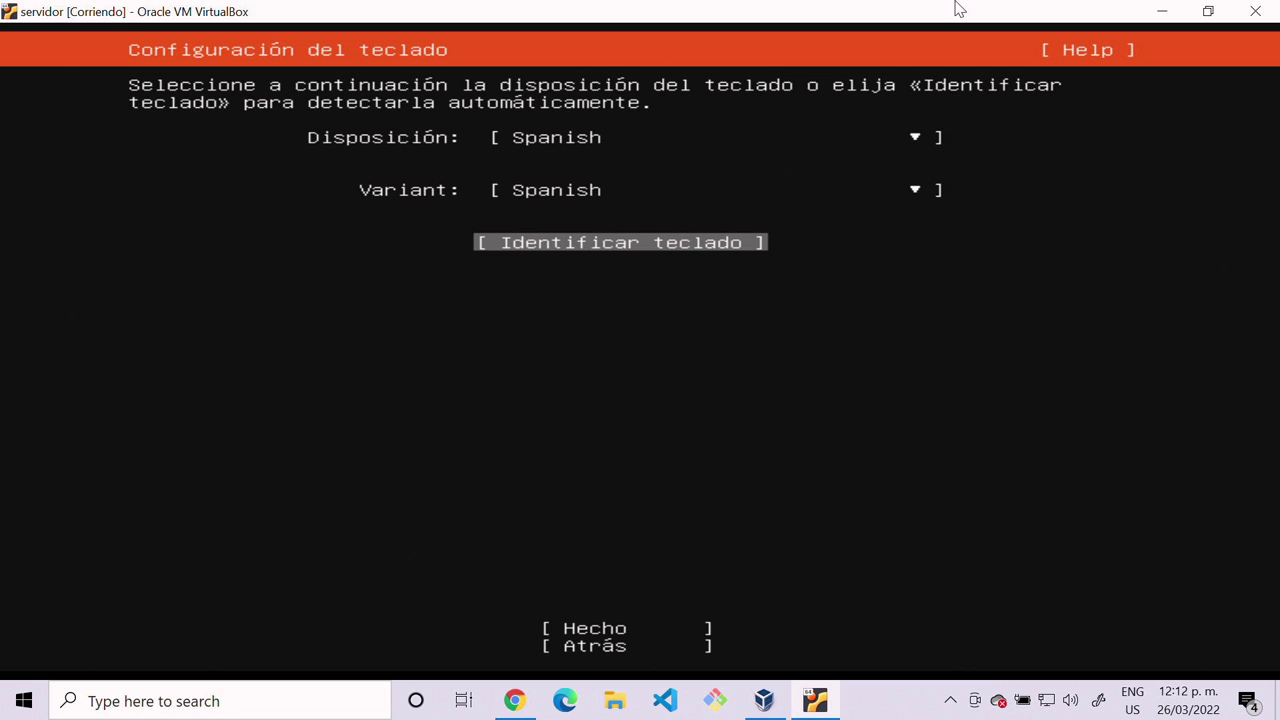